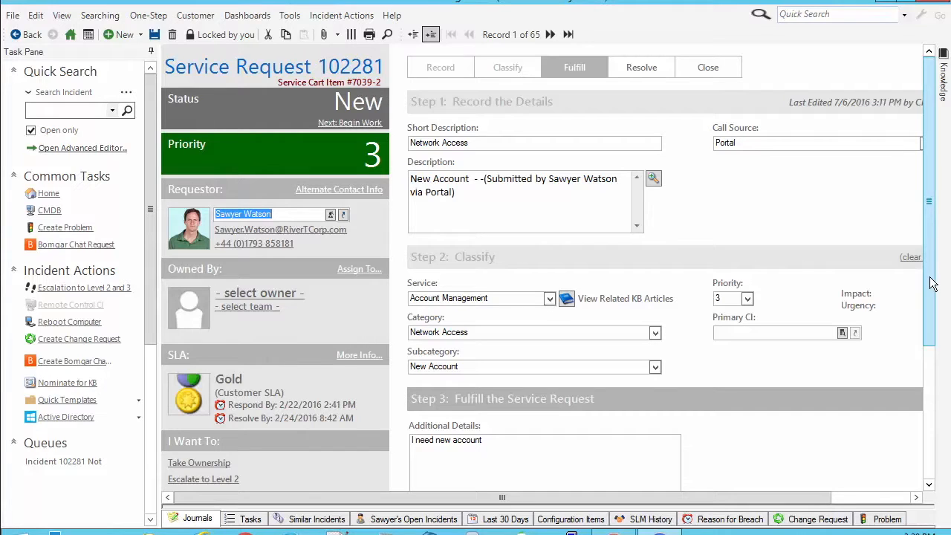
Step: Switch from the service request to the open blueprint and open the supporting Approval business object for editing
click(933, 412)
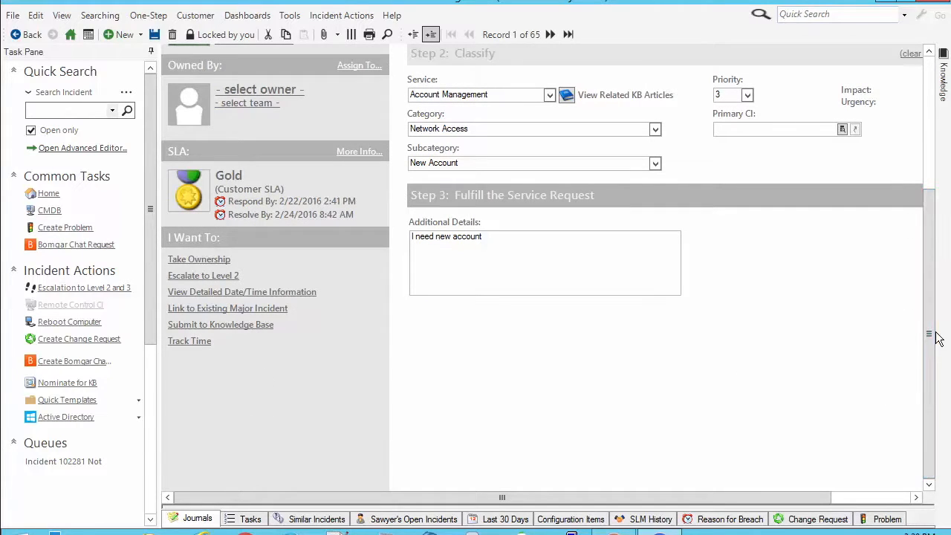
click(929, 178)
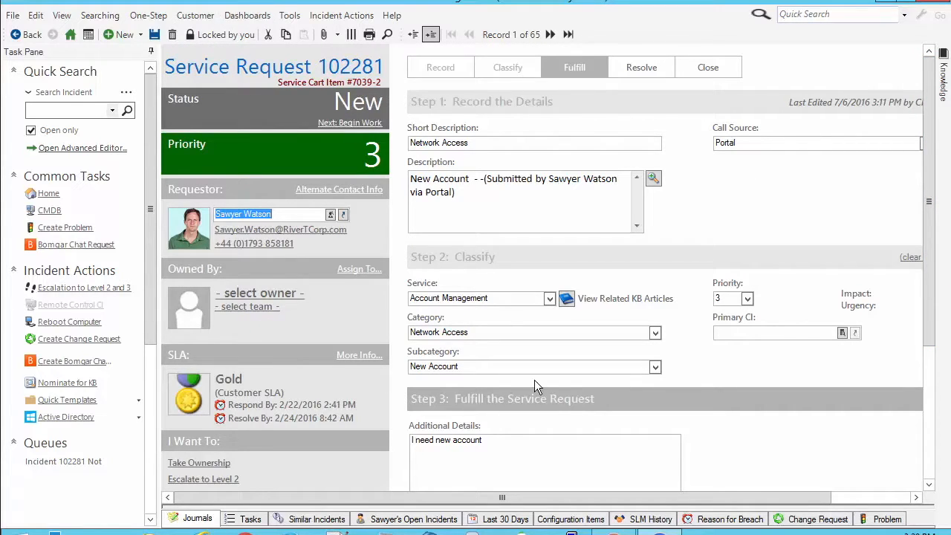
click(615, 532)
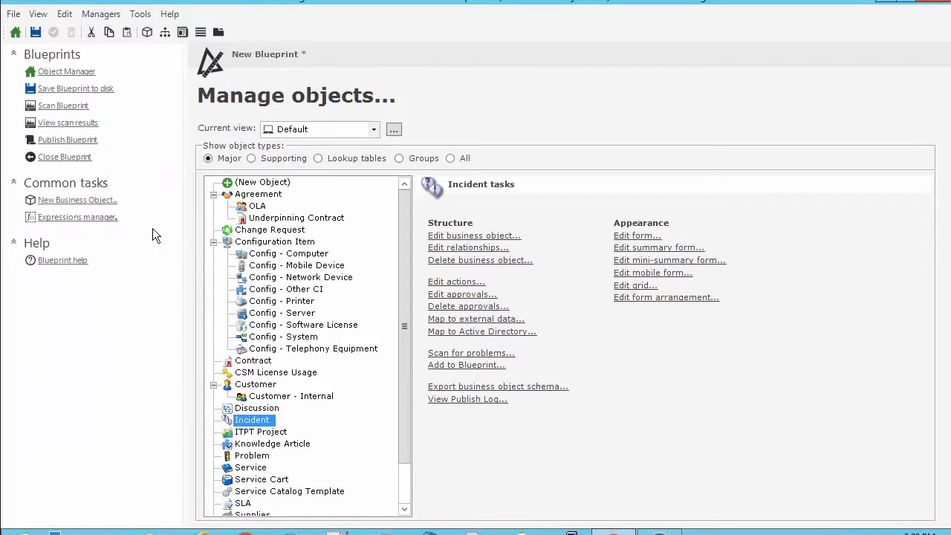
click(287, 160)
click(262, 195)
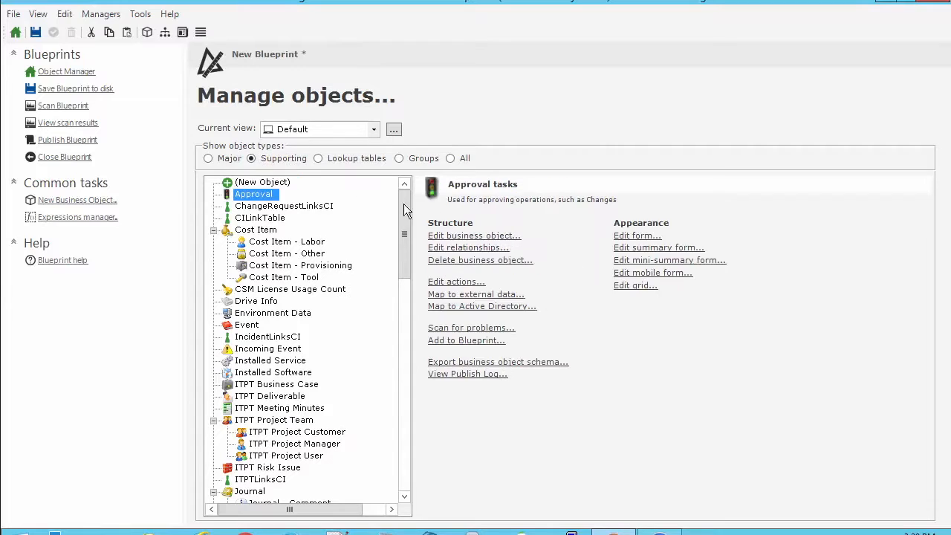
click(495, 236)
Step: Add a text field named Requestors Manager Name with size 100 at the end of the Approval field list
drag(944, 272, 943, 343)
click(220, 453)
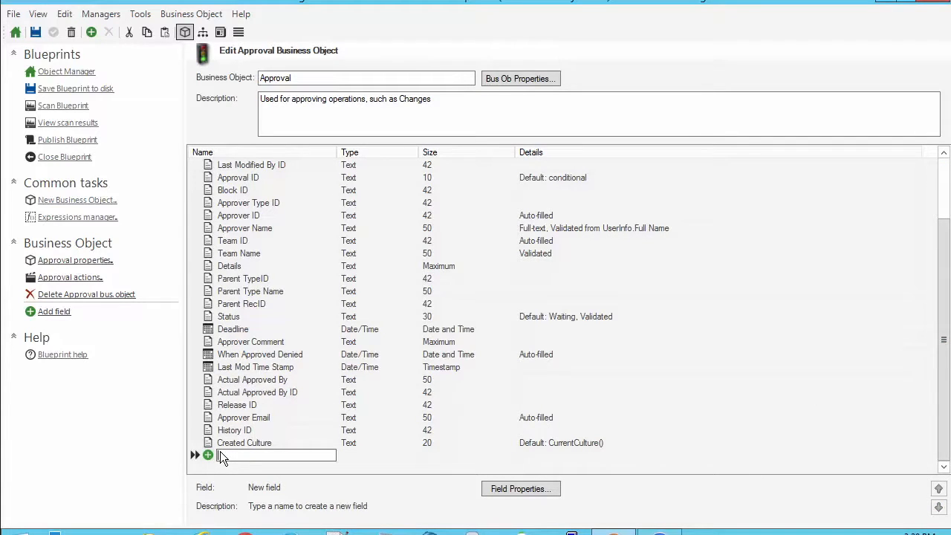
text(Requestors Manager Name)
key(shift+Left)
key(shift+Left)
key(shift+Left)
key(shift+Left)
key(shift+Left)
key(shift+Left)
key(shift+Left)
key(shift+Left)
key(shift+Left)
key(shift+Left)
key(shift+Left)
key(shift+Left)
key(shift+Left)
key(shift+Left)
key(shift+Left)
key(shift+Left)
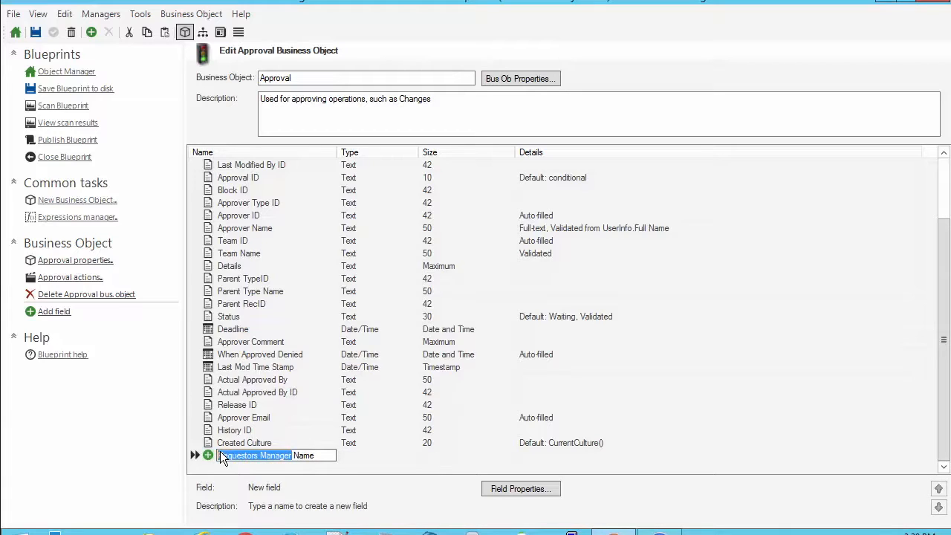
key(Tab)
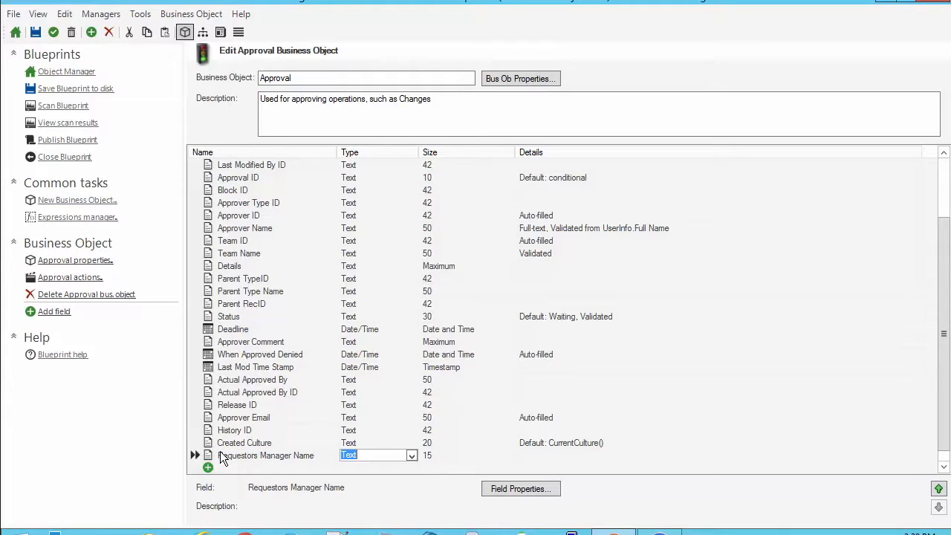
key(Tab)
text(100)
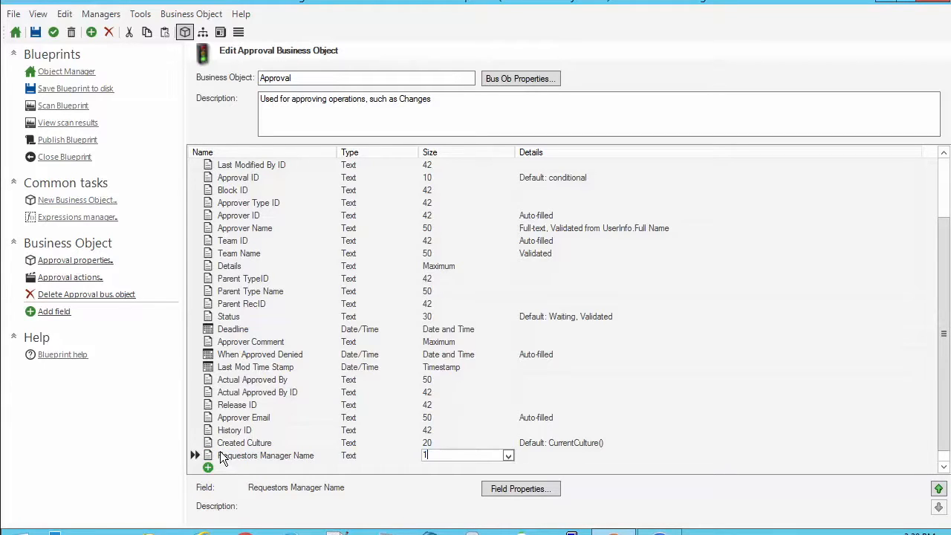
key(Tab)
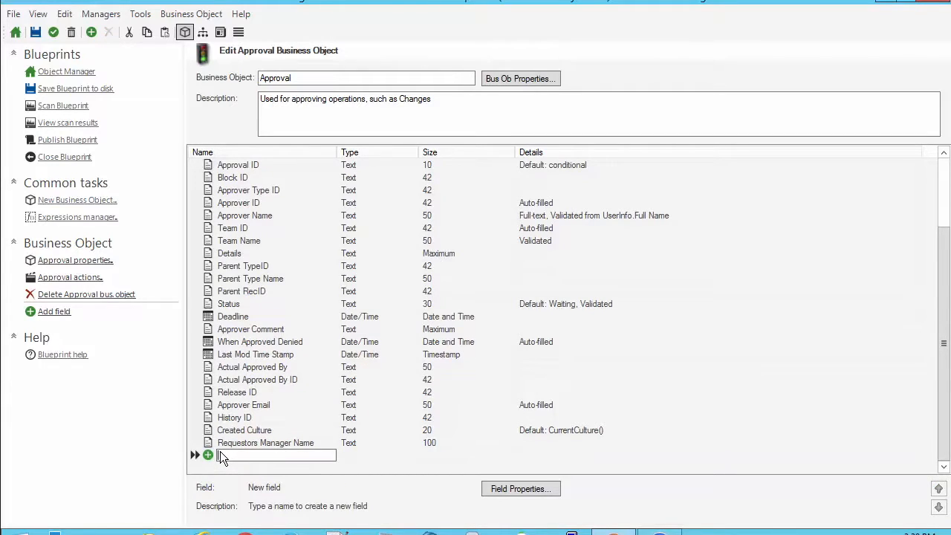
Step: Add a text field named Requestors Manager ID with size 42 to the Approval object
text(Requestors Manager)
key(Tab)
key(Tab)
text(42)
key(Return)
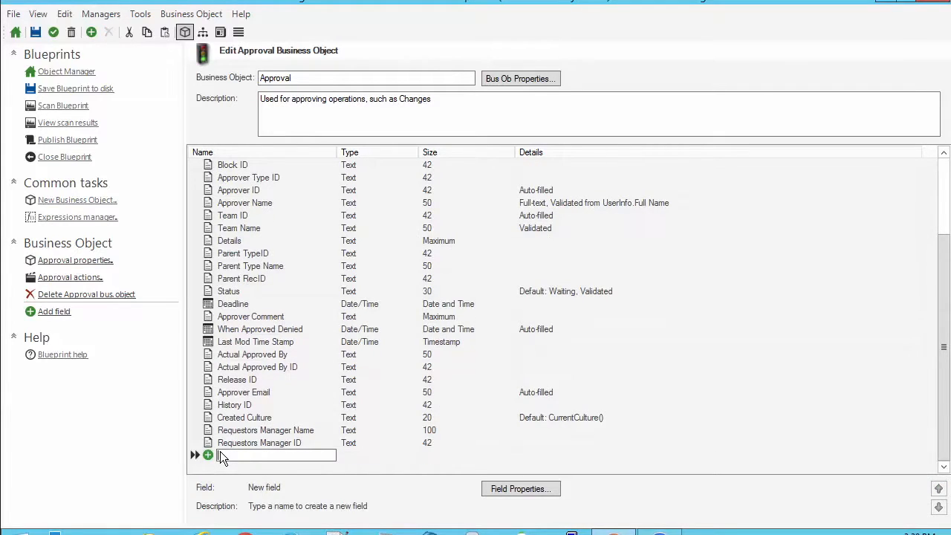
Step: Add a text field named Requestors Manager Email with size 100 to the Approval object
text(Requestors Manager Email)
key(Return)
key(Return)
text(100)
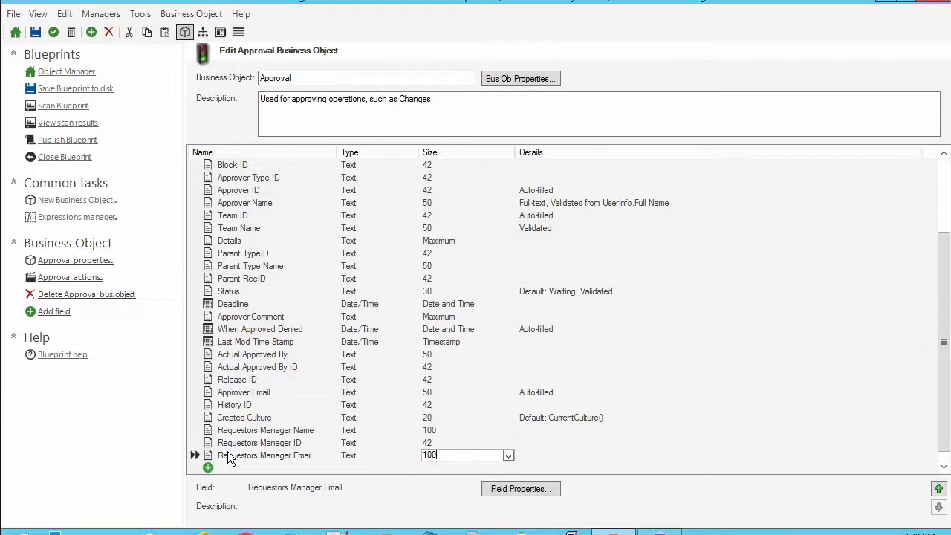
click(651, 376)
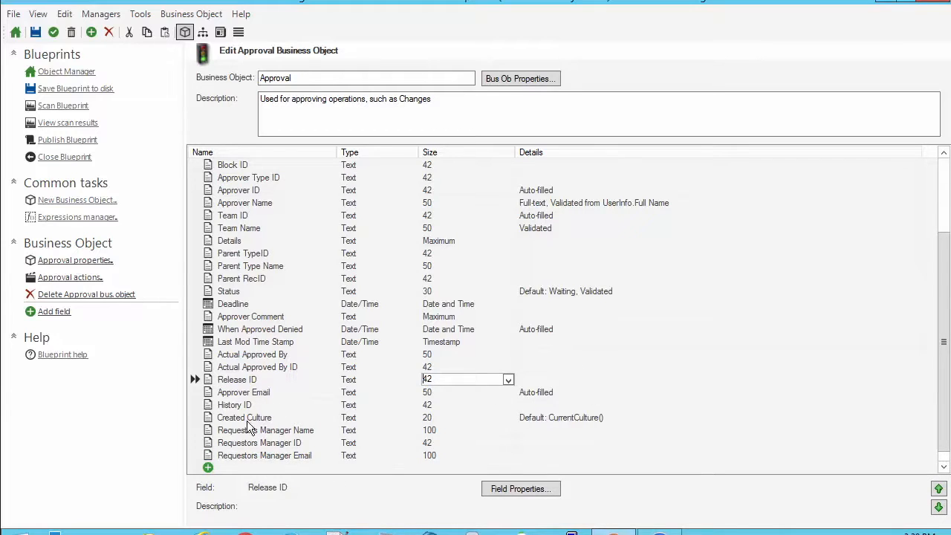
Step: Open the properties of the Requestors Manager Name field and enable validation from a table
double_click(208, 432)
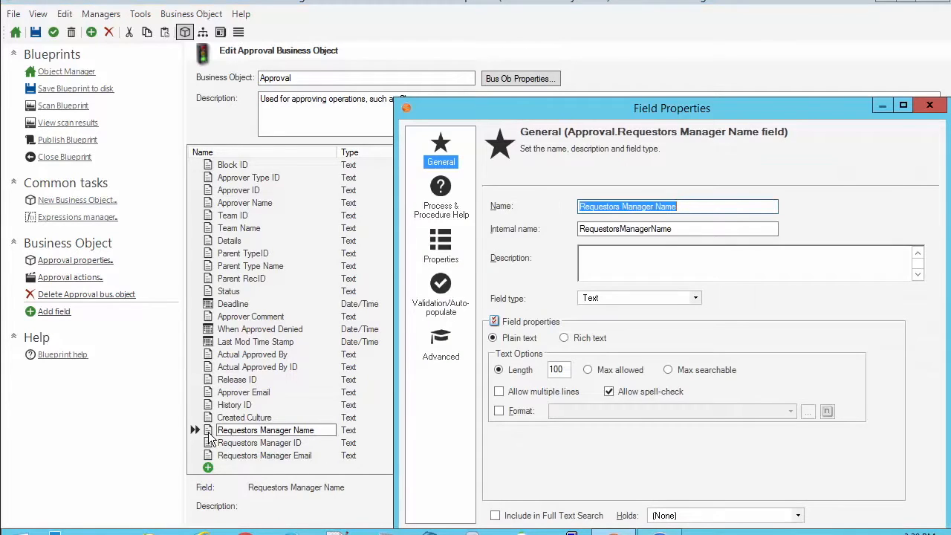
click(457, 286)
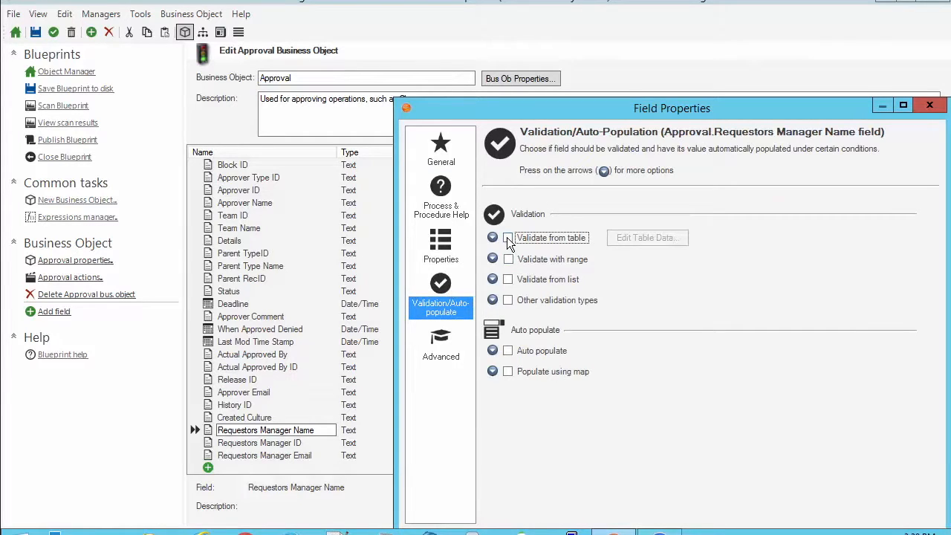
click(509, 238)
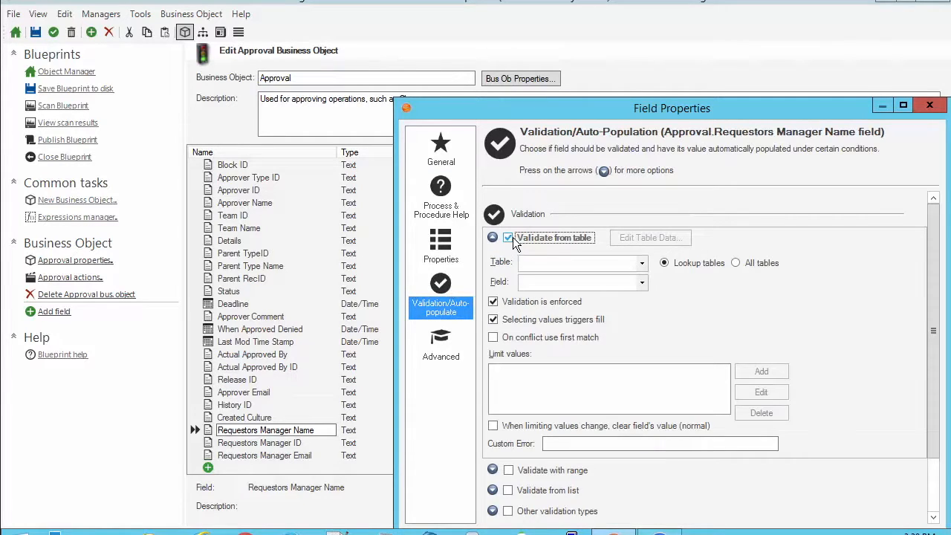
click(643, 265)
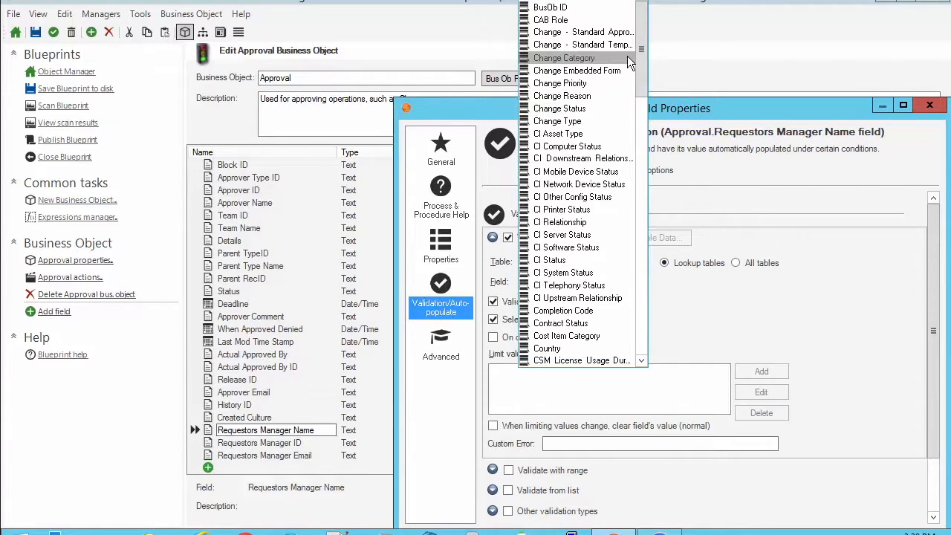
scroll(643, 75, down, 2)
drag(643, 74, 639, 118)
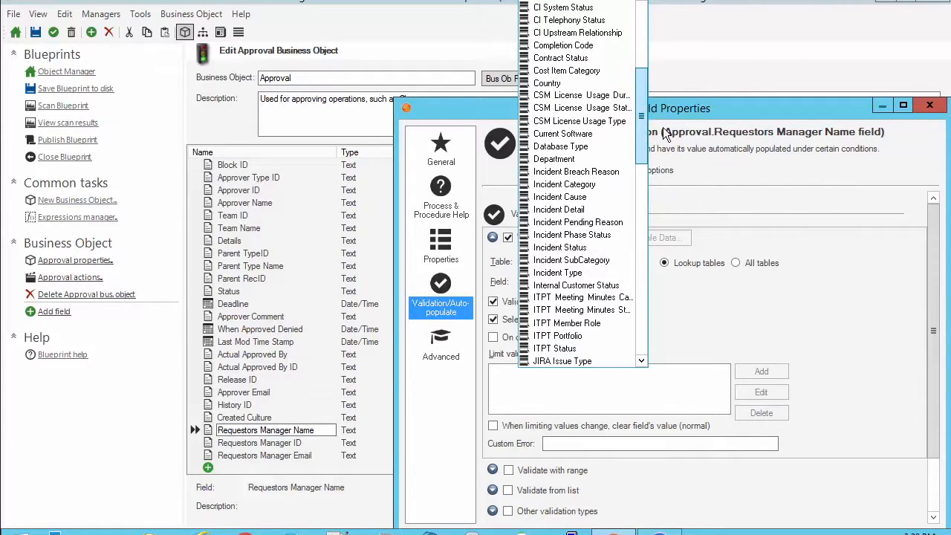
click(810, 203)
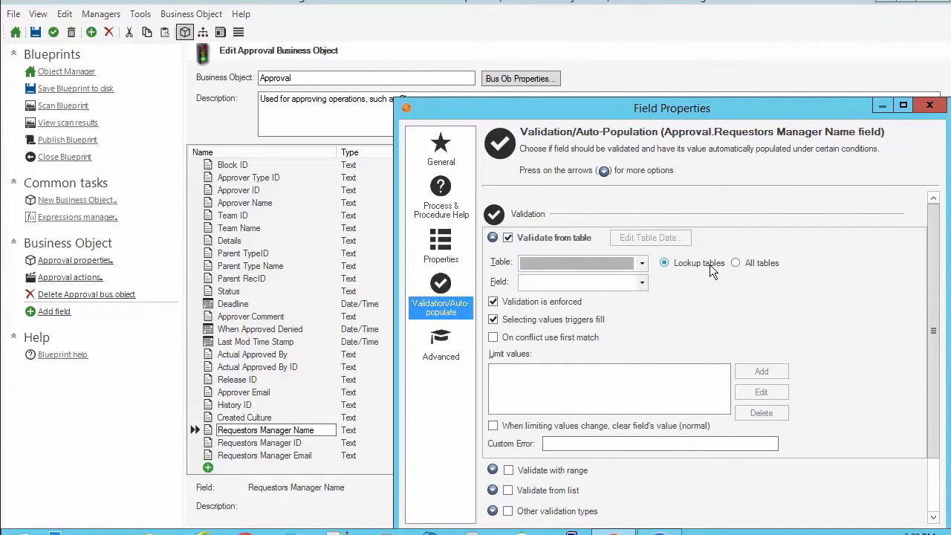
Step: Include all tables, validate the Requestors Manager Name field against the Customer table's Full name field, and accept the properties
click(743, 262)
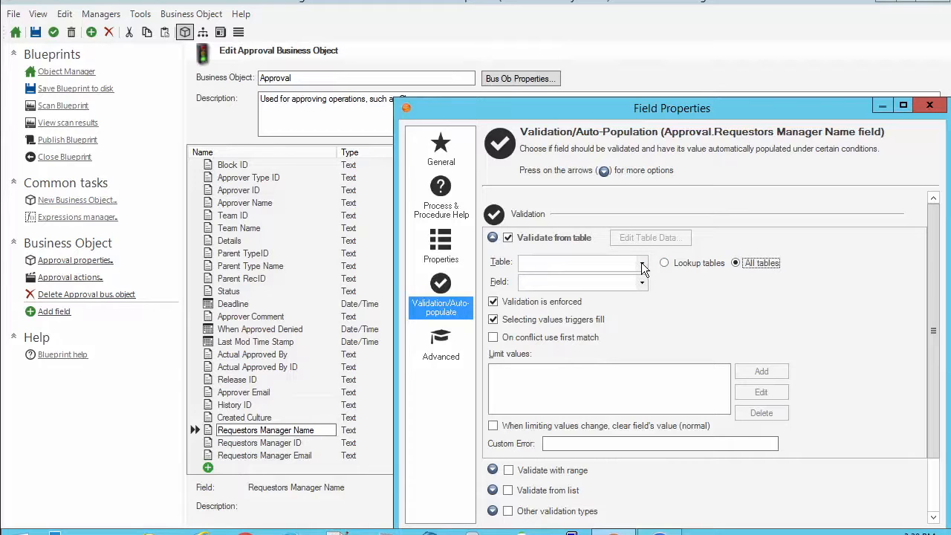
click(643, 267)
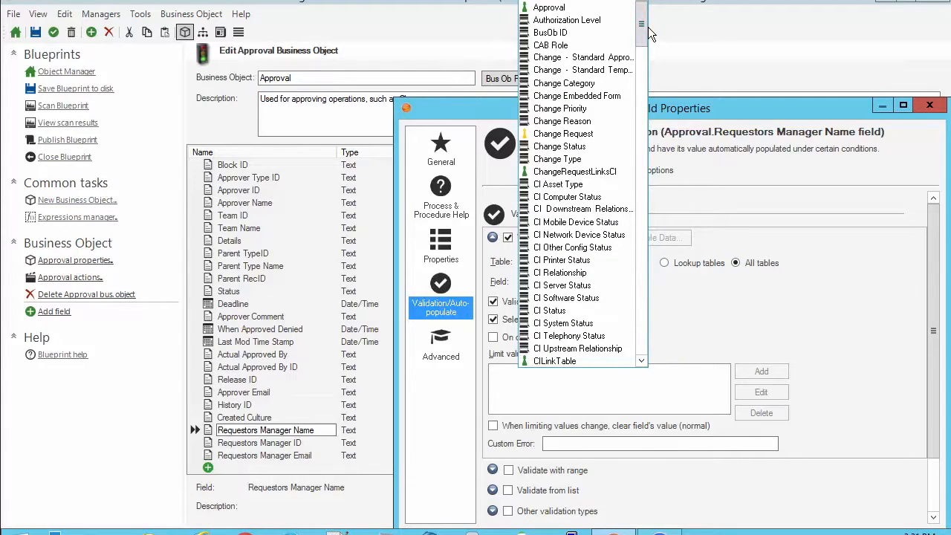
drag(643, 28, 645, 108)
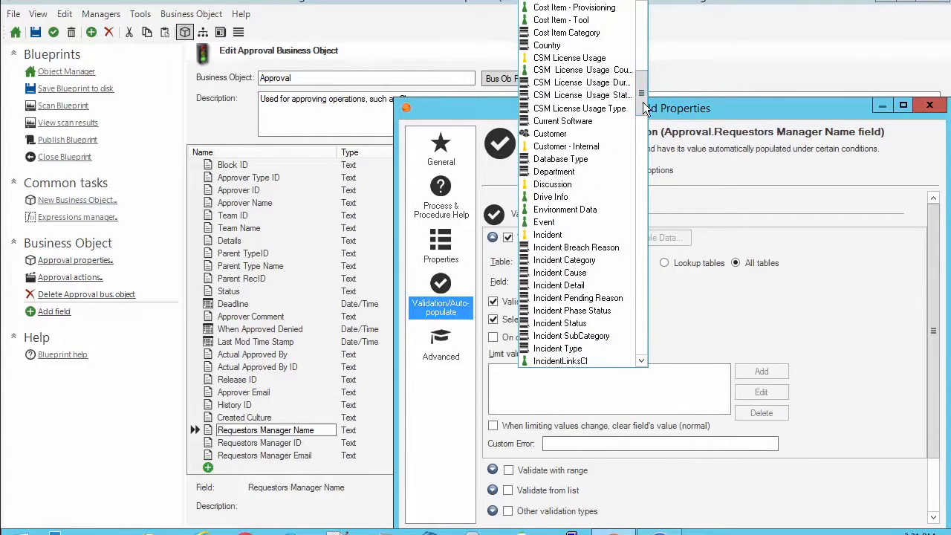
click(591, 134)
click(644, 283)
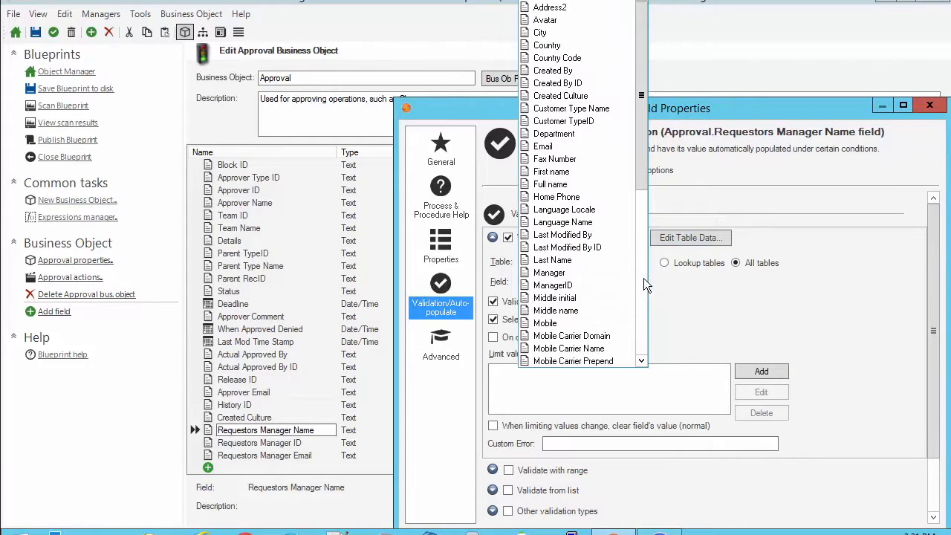
scroll(645, 159, down, 1)
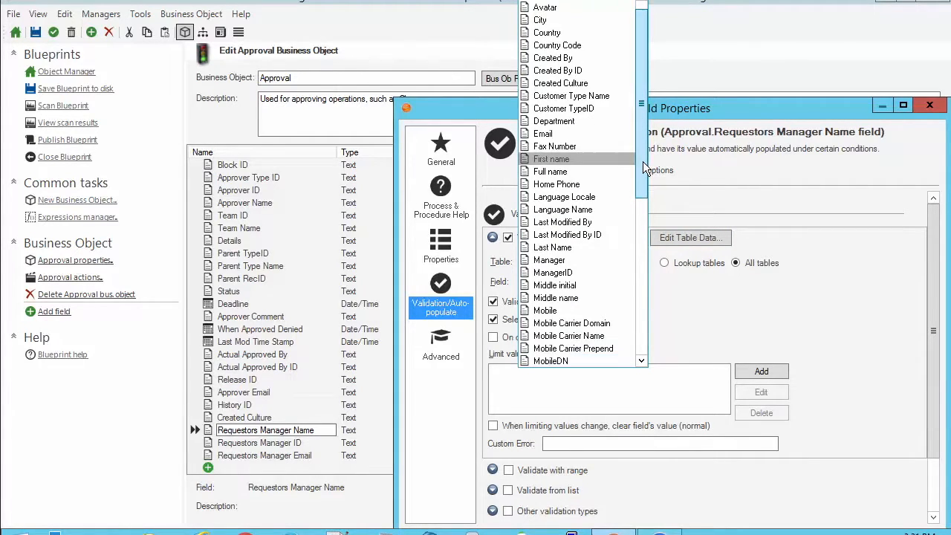
click(582, 176)
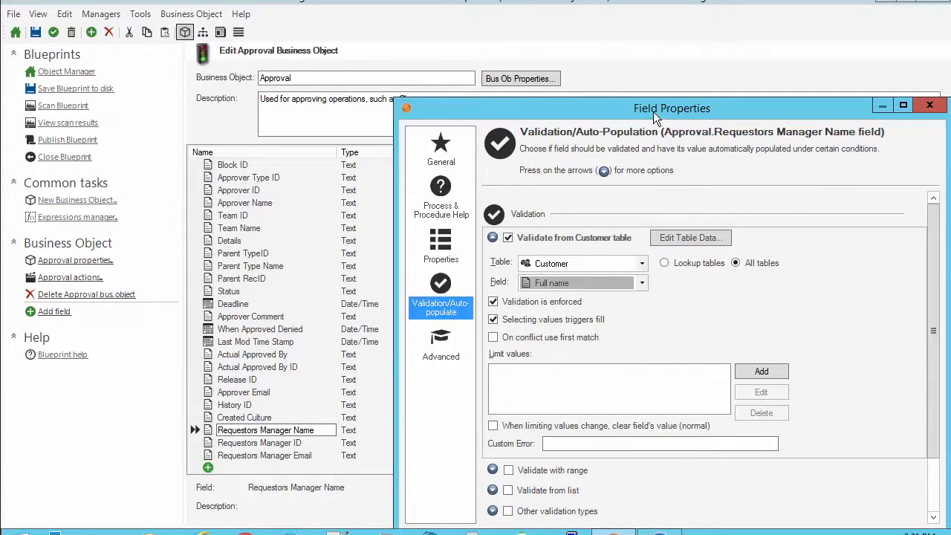
drag(659, 117, 629, 33)
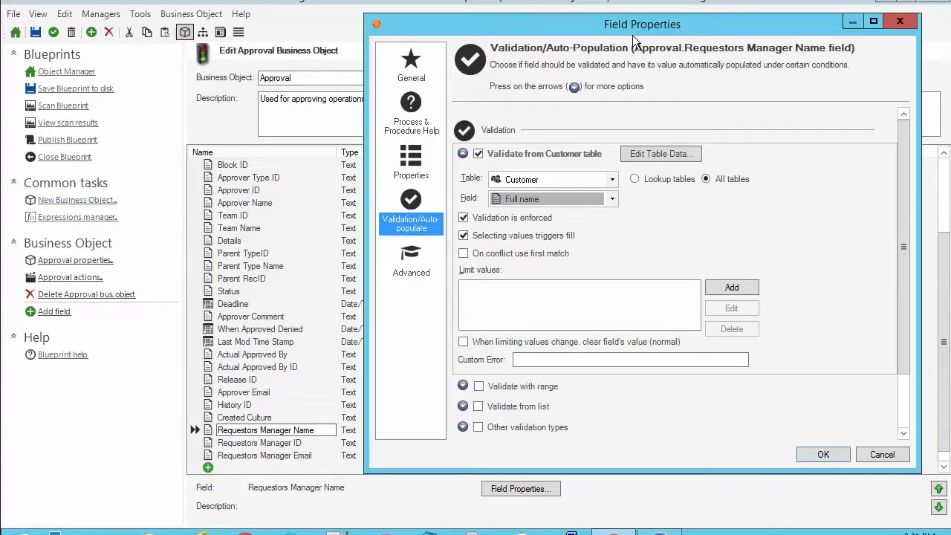
click(825, 455)
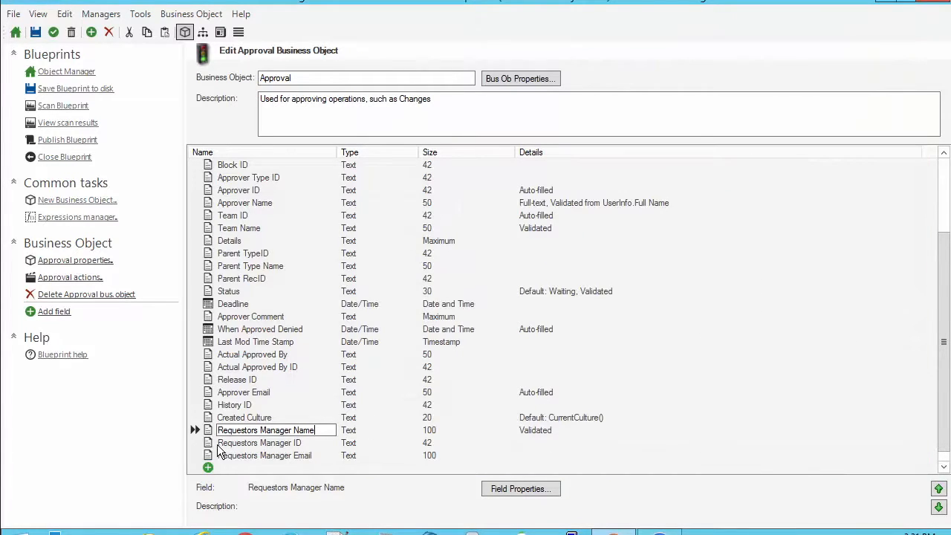
Step: Enable auto-population of the Requestors Manager ID field whenever the Approval table's Requestors Manager Name field changes
right_click(207, 443)
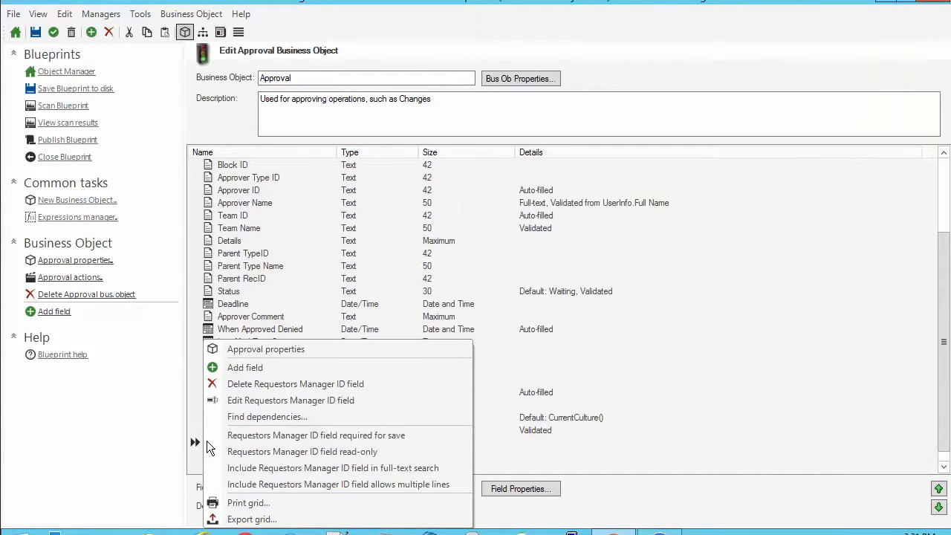
click(278, 405)
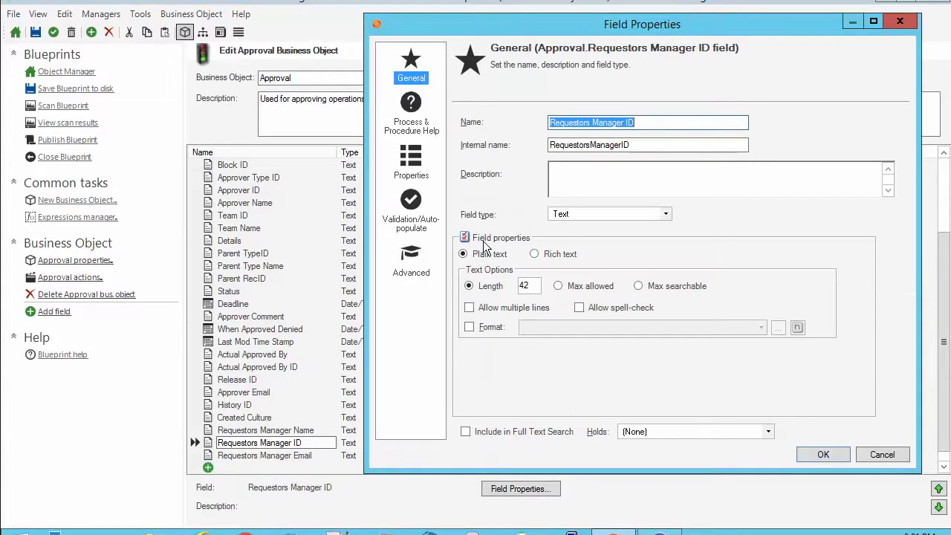
click(413, 210)
click(483, 264)
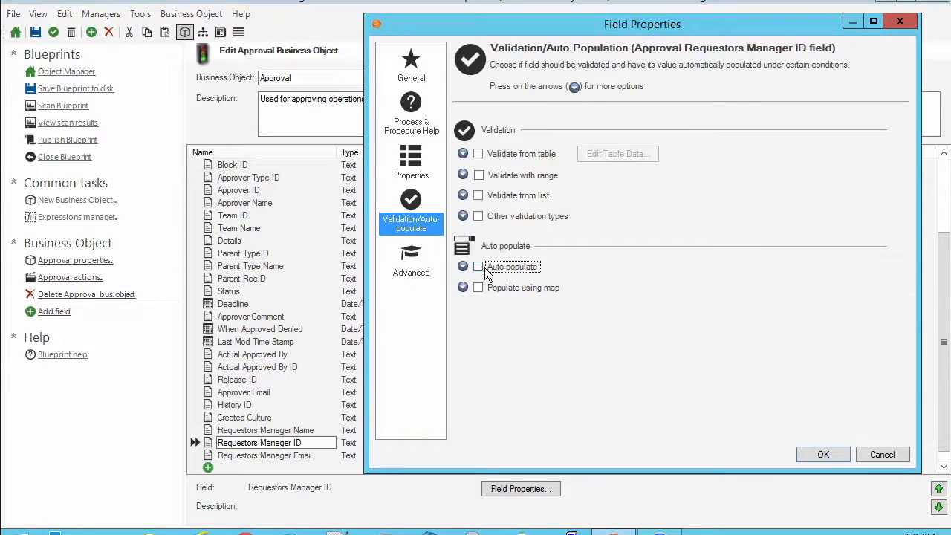
click(785, 257)
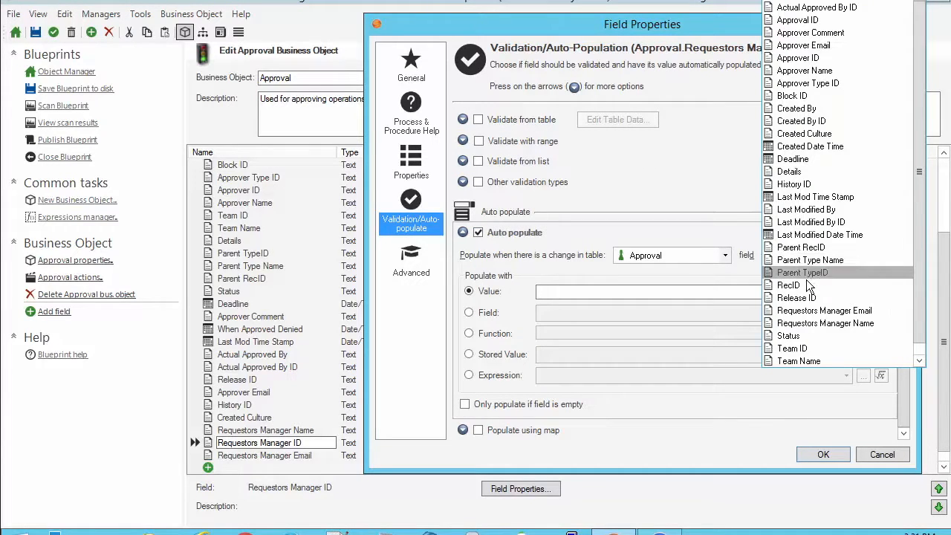
click(872, 322)
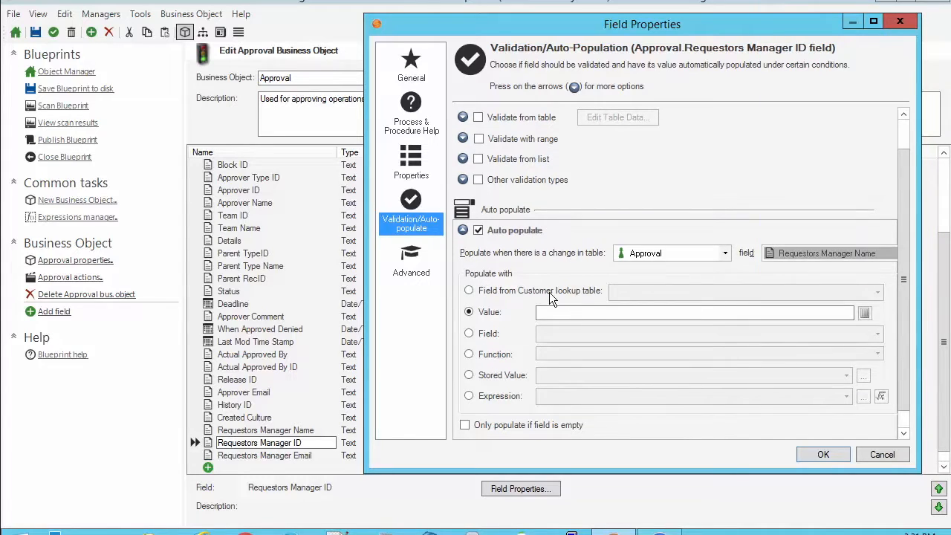
Step: Populate the Requestors Manager ID field with RecID from the Customer lookup table and accept the field properties
click(553, 291)
click(666, 294)
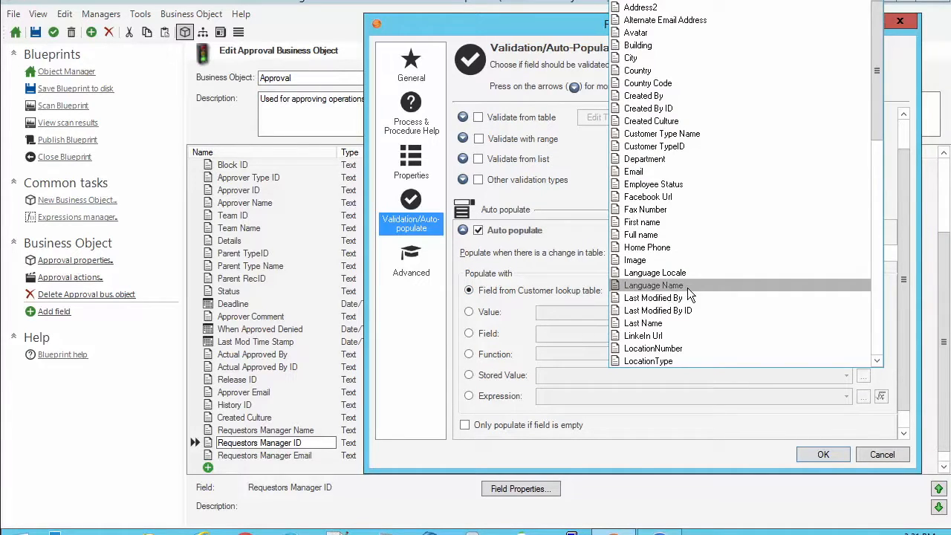
scroll(688, 287, down, 14)
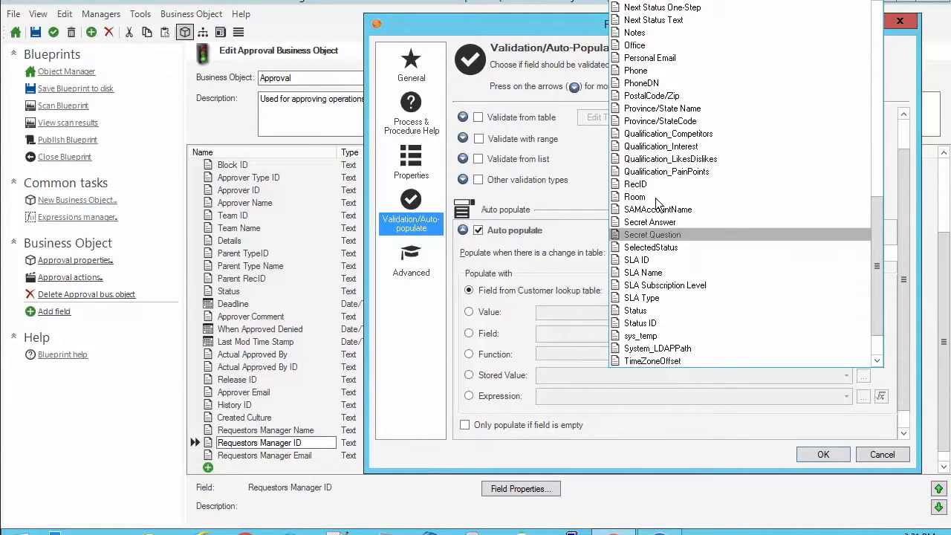
click(646, 185)
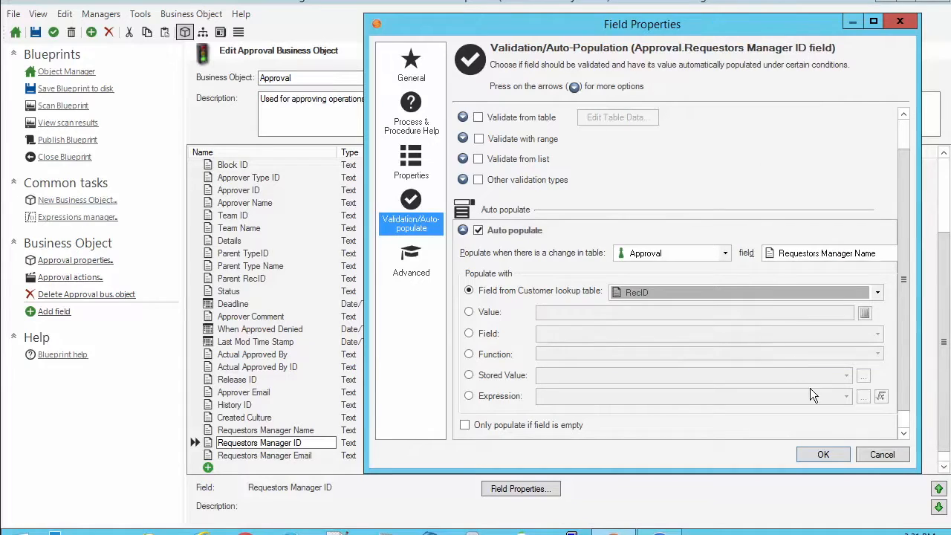
click(825, 455)
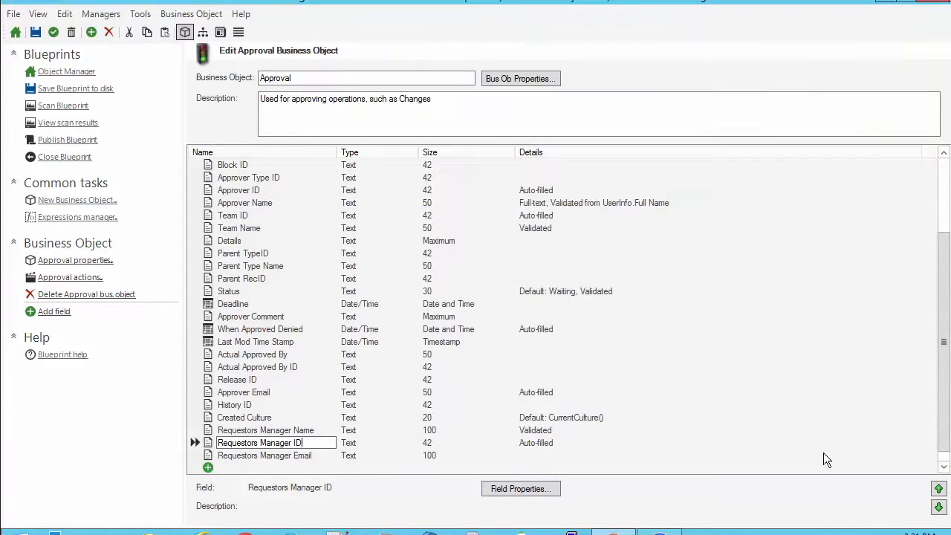
Step: Enable auto-population of the Requestors Manager Email field whenever the Approval table's Requestors Manager Name field changes
click(213, 456)
double_click(213, 459)
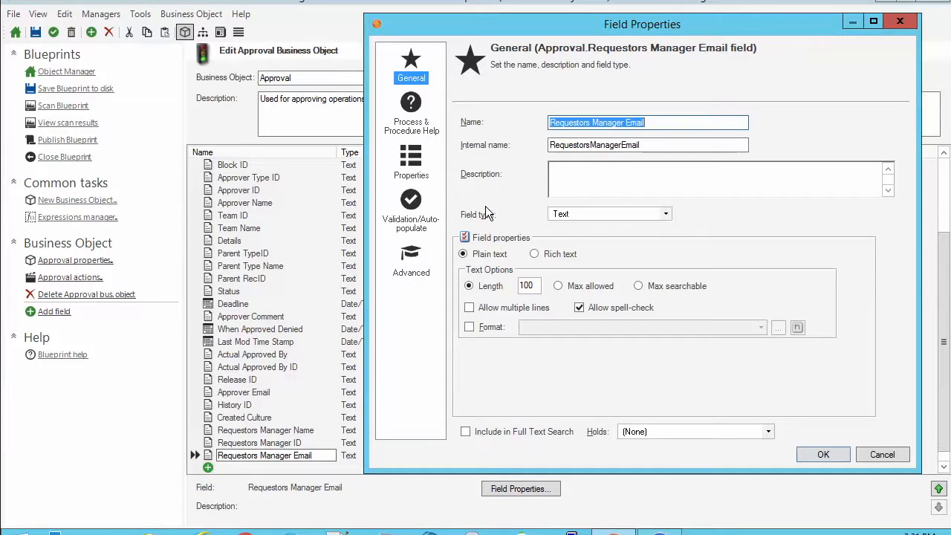
click(405, 223)
click(477, 268)
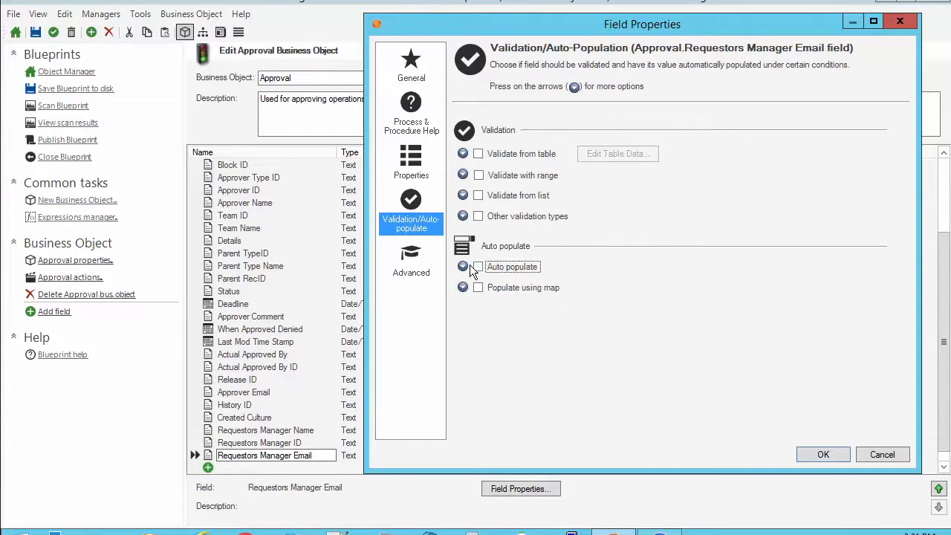
click(778, 260)
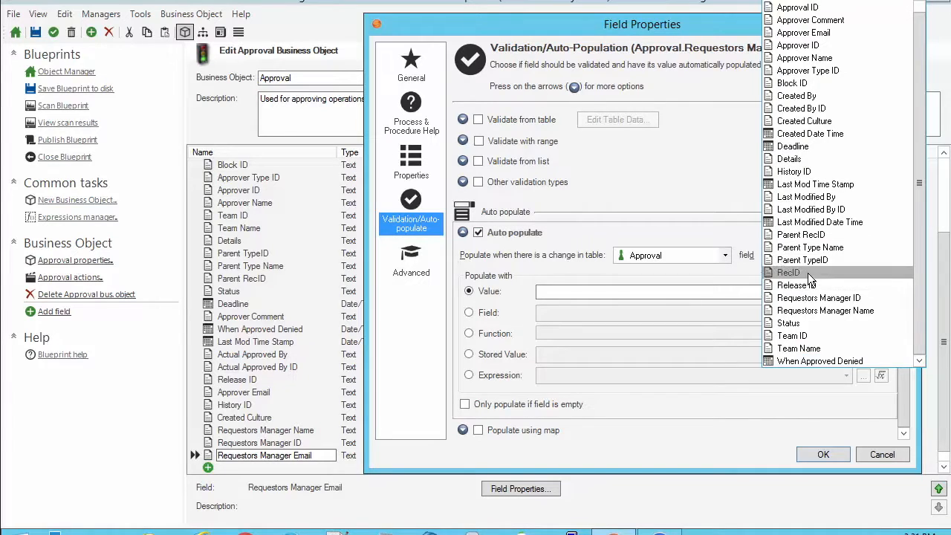
click(851, 319)
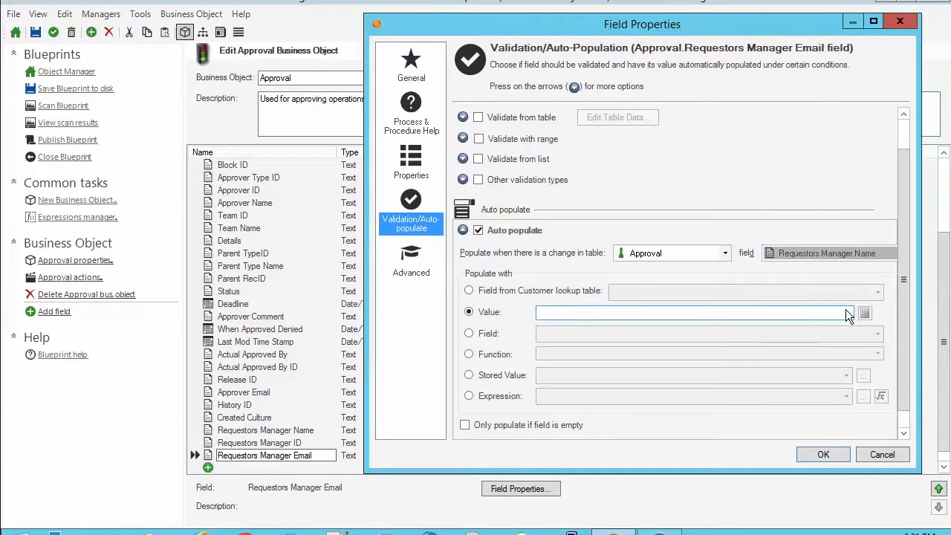
Step: Populate the Requestors Manager Email field with Email from the Customer lookup table and accept the field properties
click(513, 292)
click(674, 295)
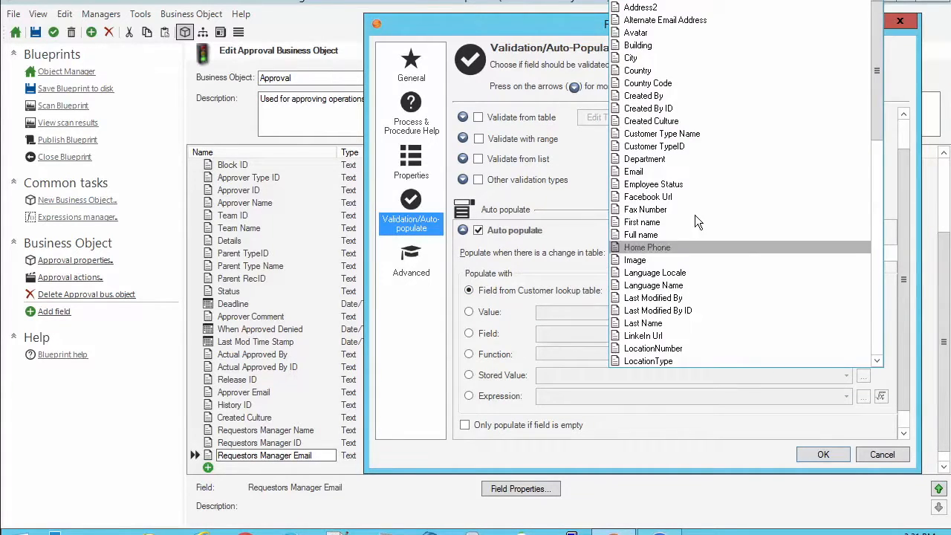
click(686, 171)
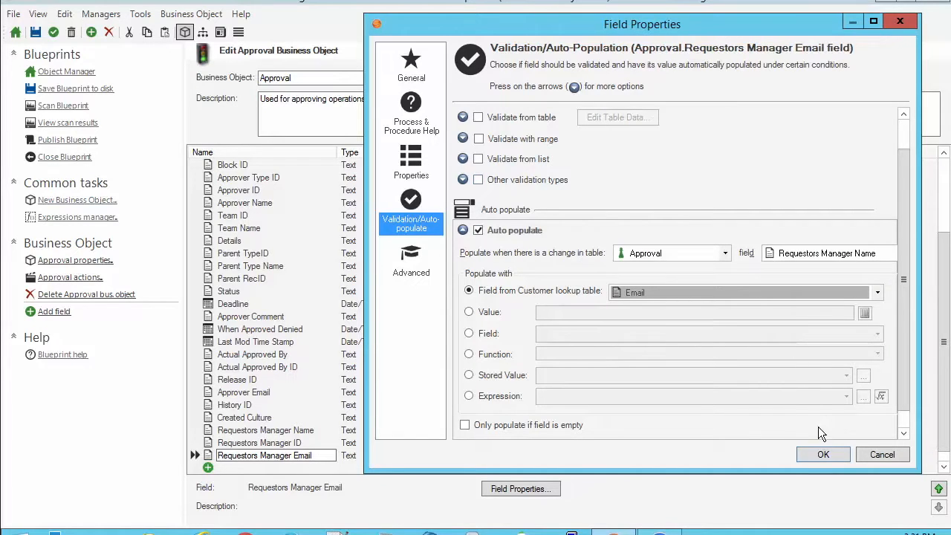
click(834, 456)
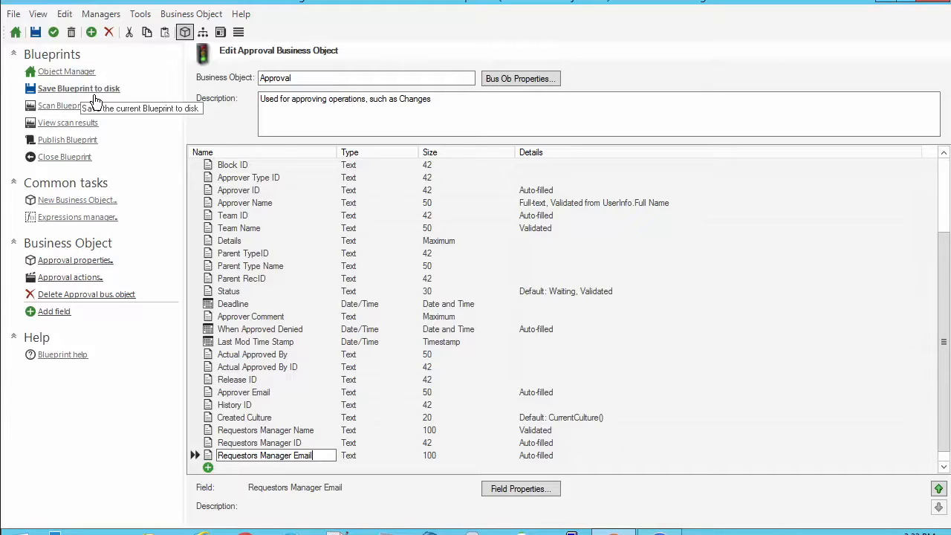
Step: Save the blueprint to disk on the Desktop under the file name test1
click(92, 90)
text(test1)
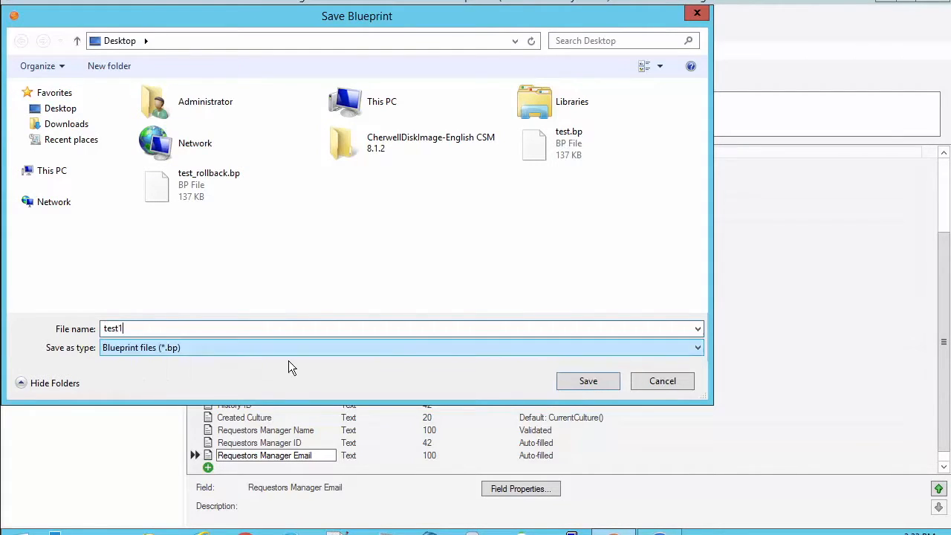
click(584, 382)
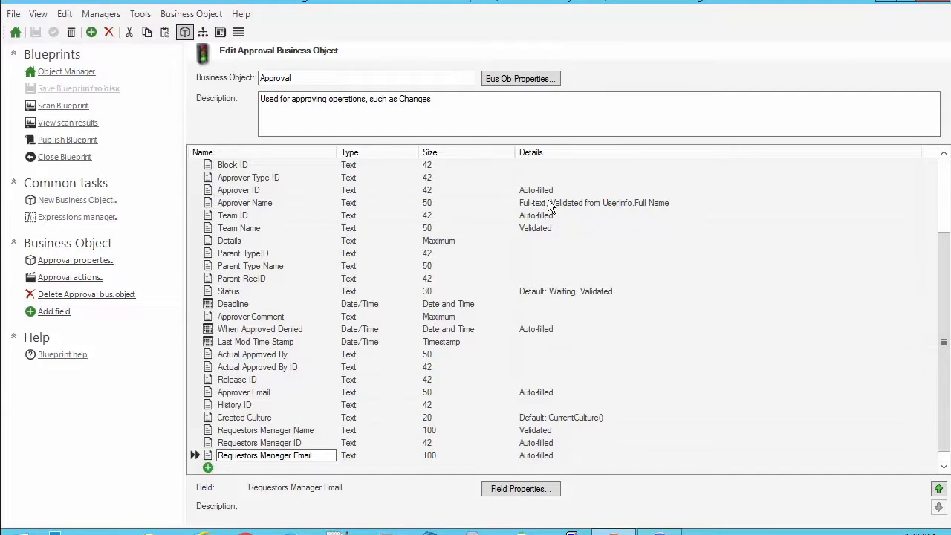
Step: Review the table validation settings of the Approver Name field and leave its properties without changes
double_click(208, 205)
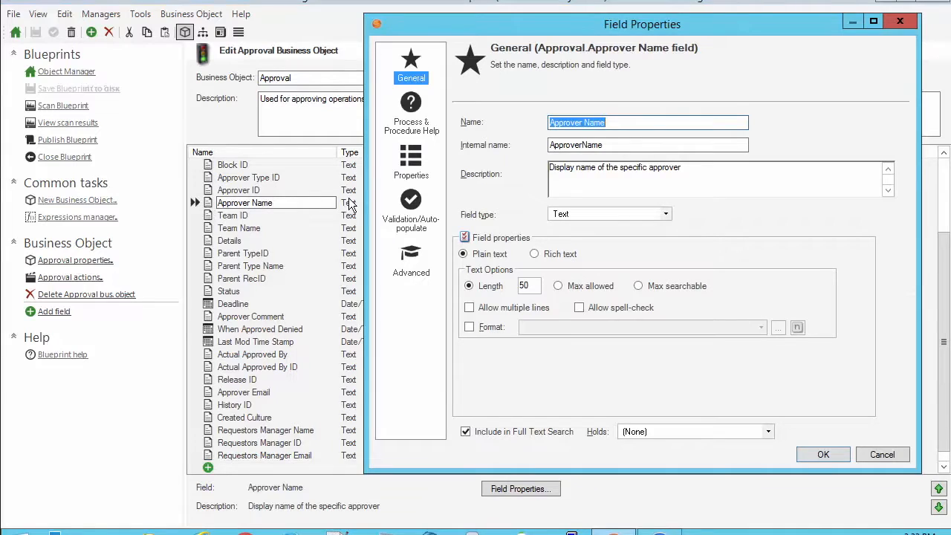
click(408, 215)
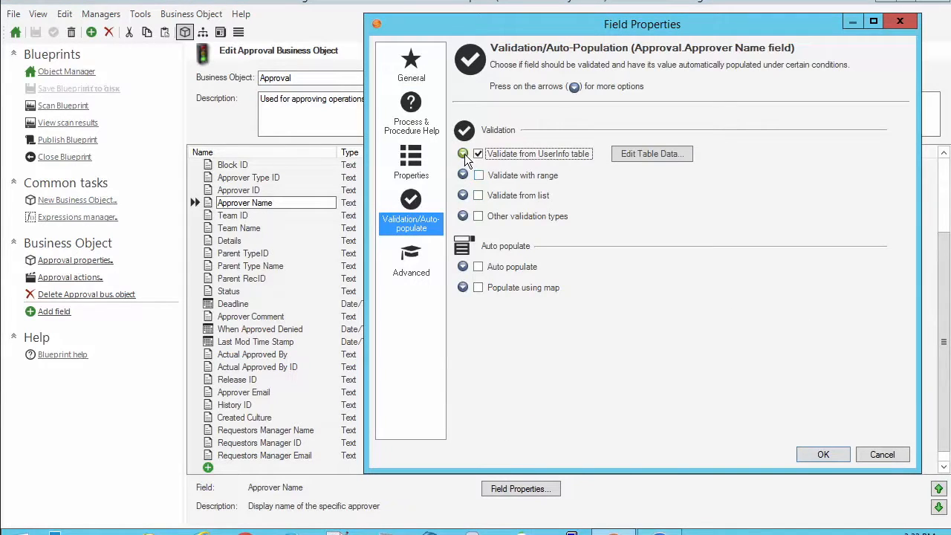
click(463, 155)
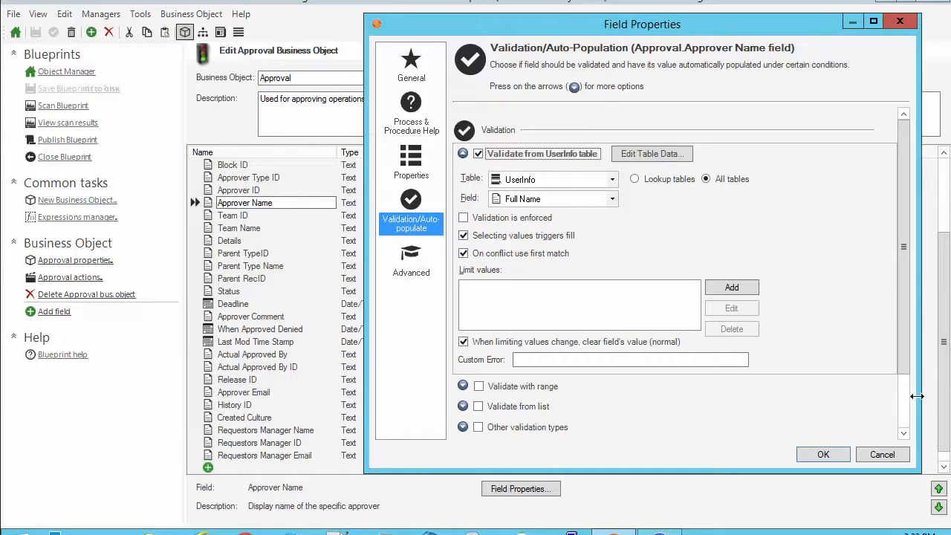
click(889, 453)
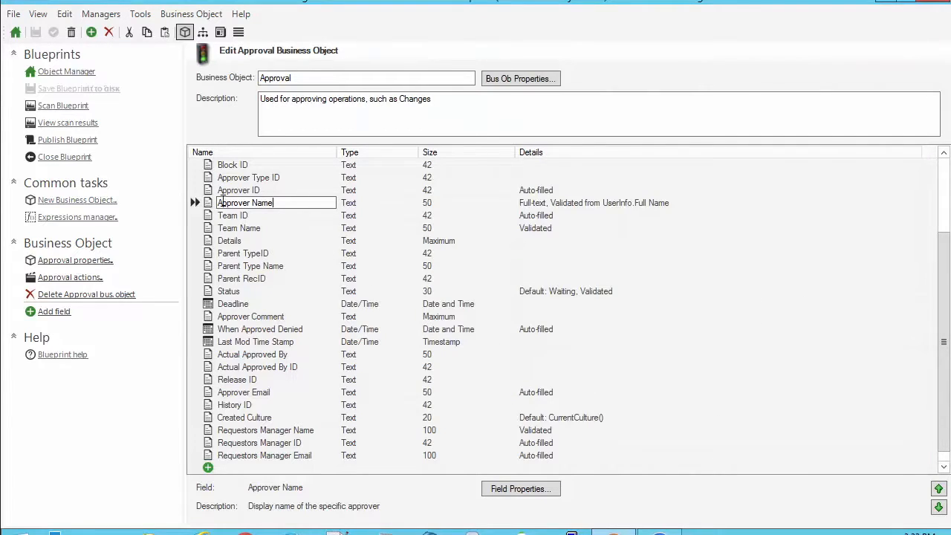
Step: Review the auto-population settings of the Approver ID field and leave its properties without changes
double_click(207, 190)
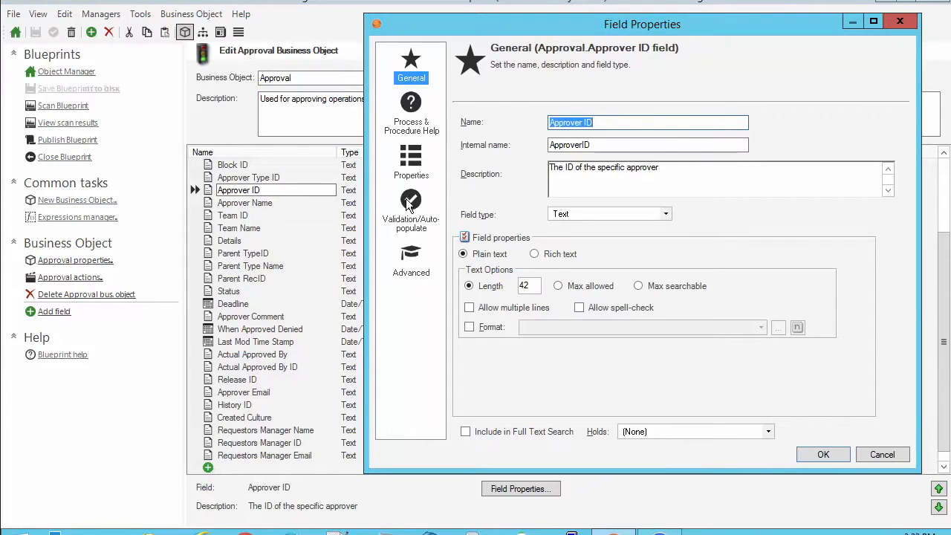
click(409, 208)
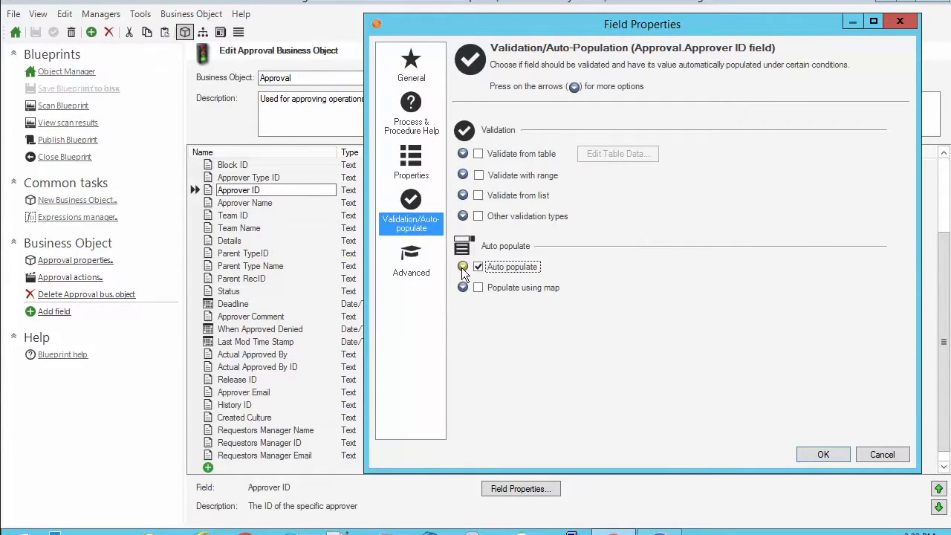
click(463, 267)
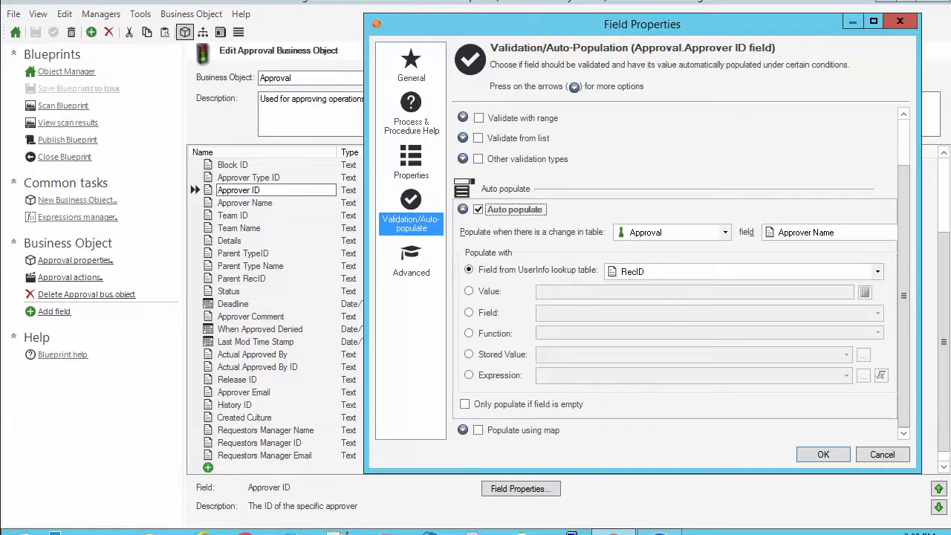
click(883, 456)
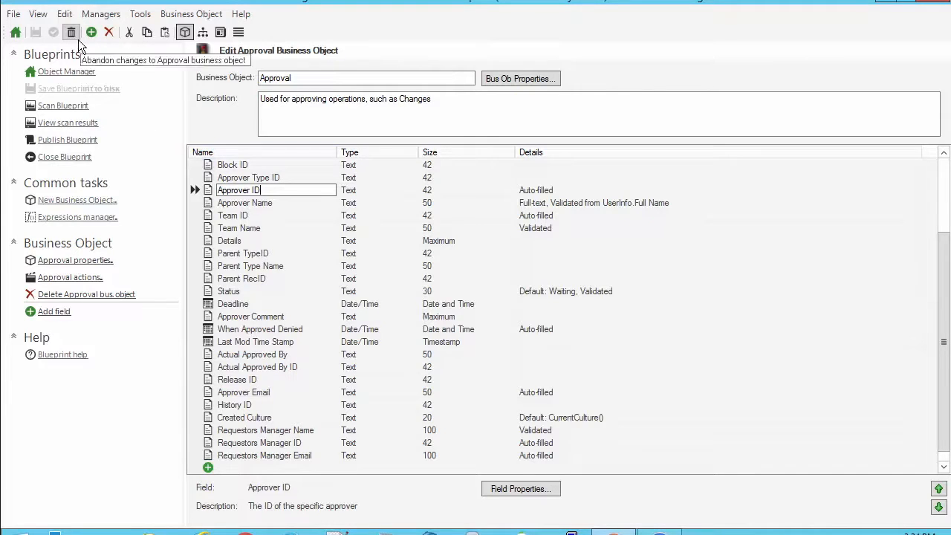
Step: Return to the Object Manager, list the major objects and open the Incident form for editing
click(16, 32)
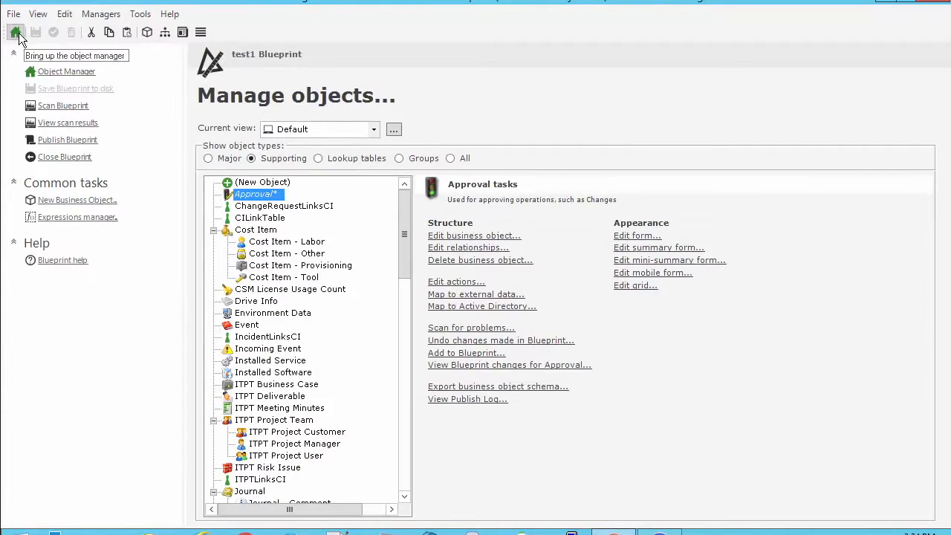
click(235, 161)
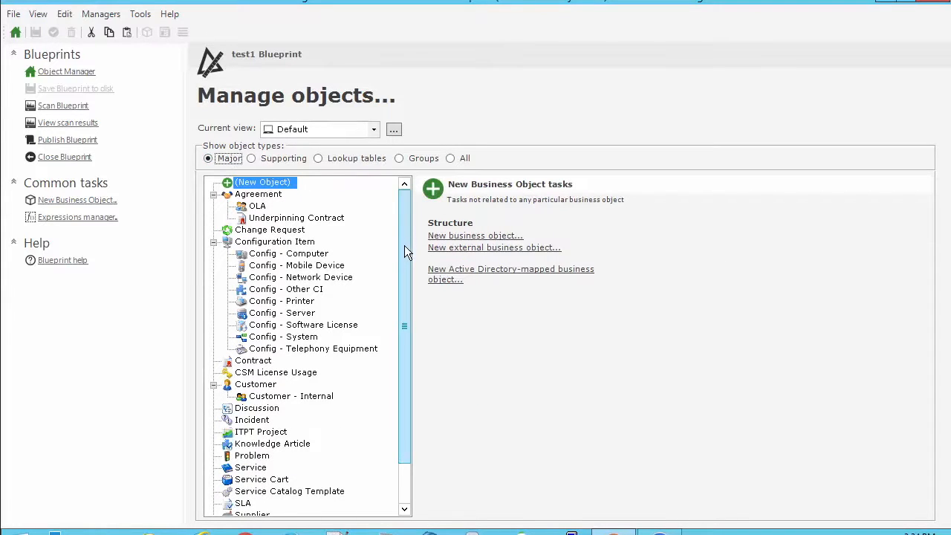
drag(405, 245, 403, 295)
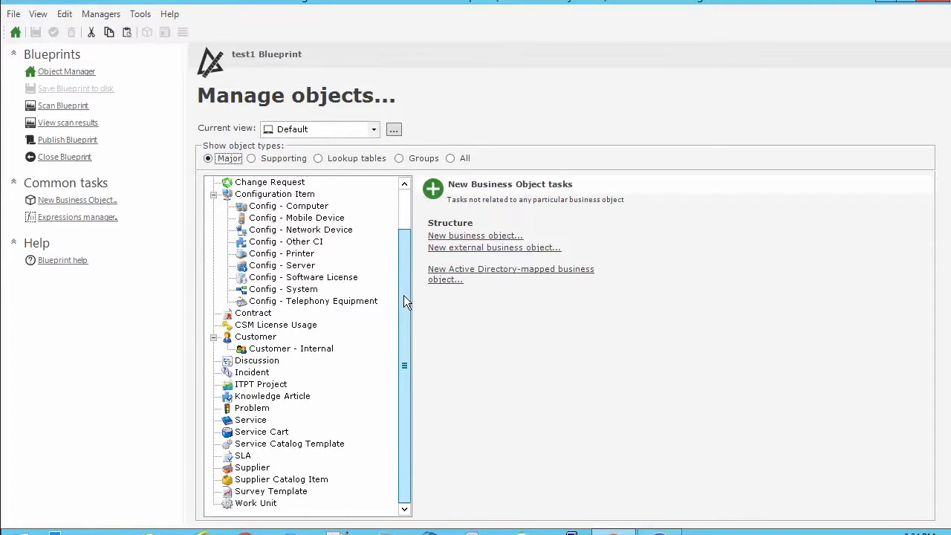
click(251, 373)
click(636, 236)
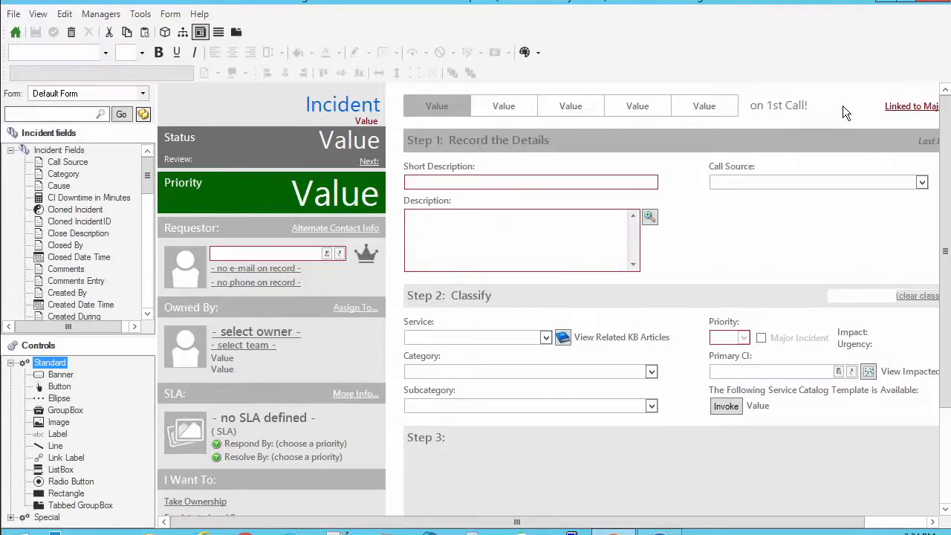
Step: Extend the lower edge of the Incident form to make room below the I Want To links
drag(940, 141, 940, 237)
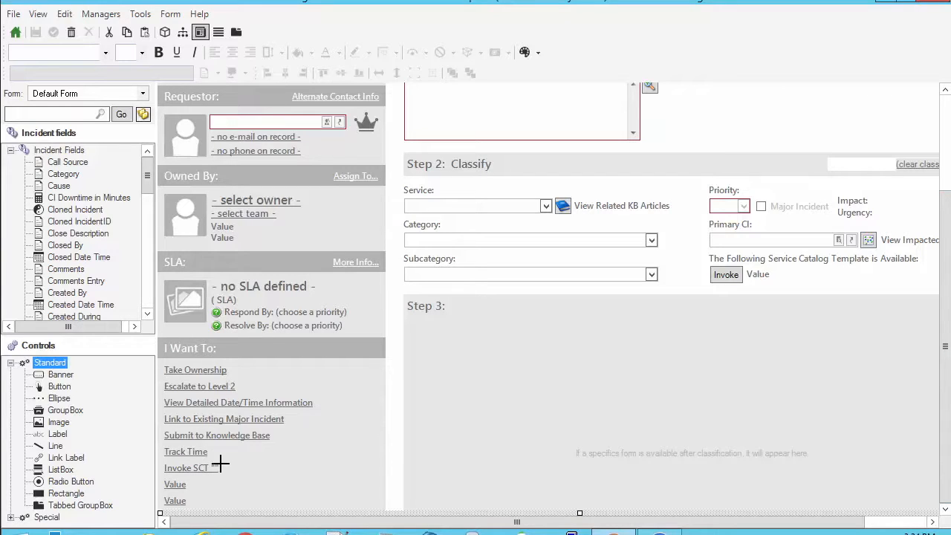
click(197, 459)
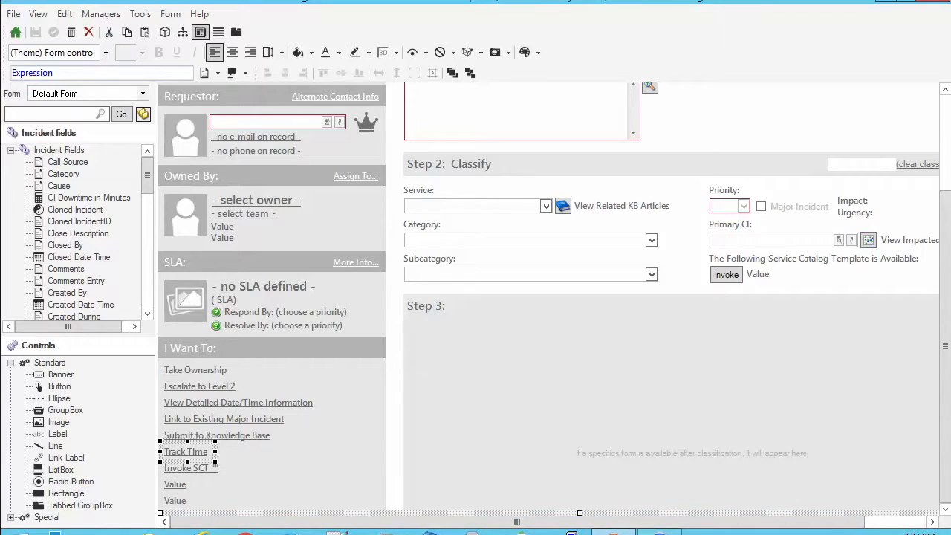
drag(580, 513, 589, 521)
drag(947, 308, 942, 380)
drag(208, 454, 162, 422)
key(ctrl+z)
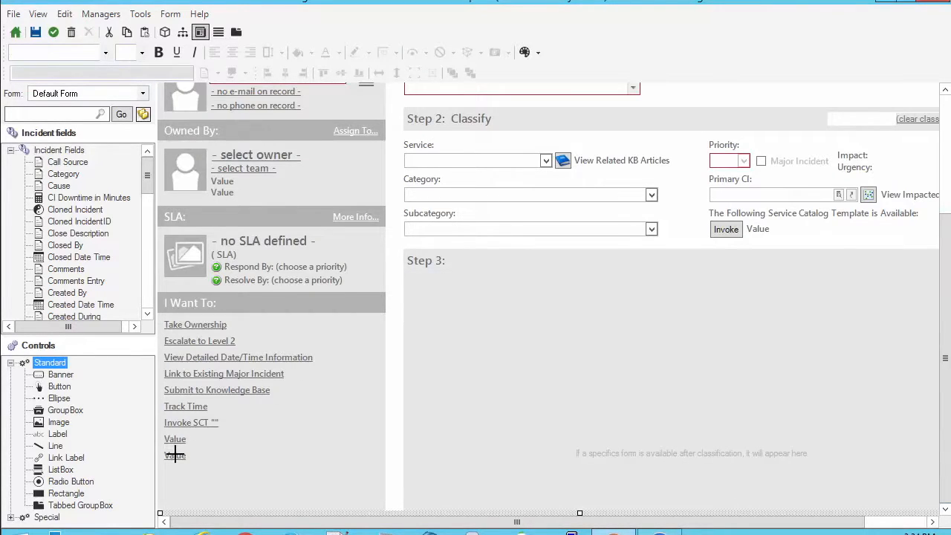
Step: Move the Track Time, Invoke SCT and two Value links down one row and paste a copy of the Track Time link into the gap
click(174, 455)
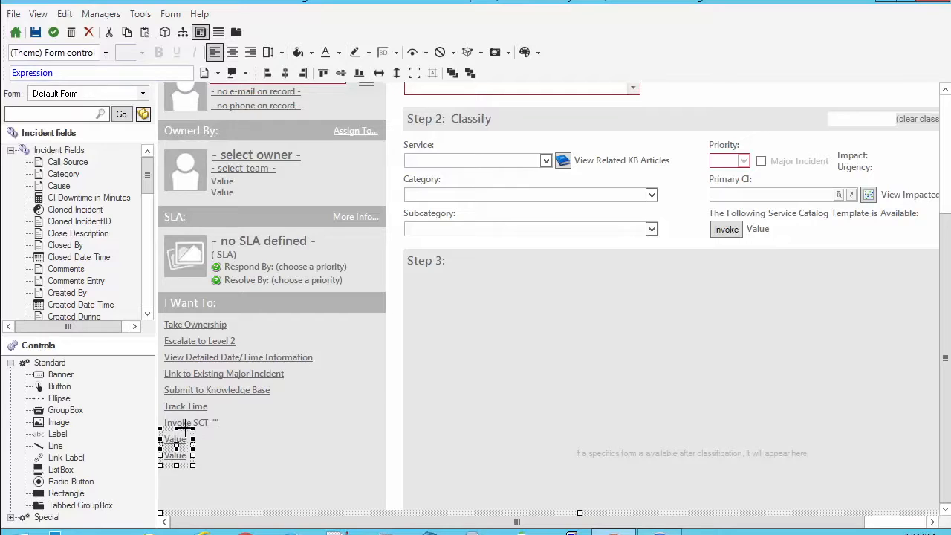
ctrl+click(177, 438)
ctrl+click(202, 418)
ctrl+click(182, 406)
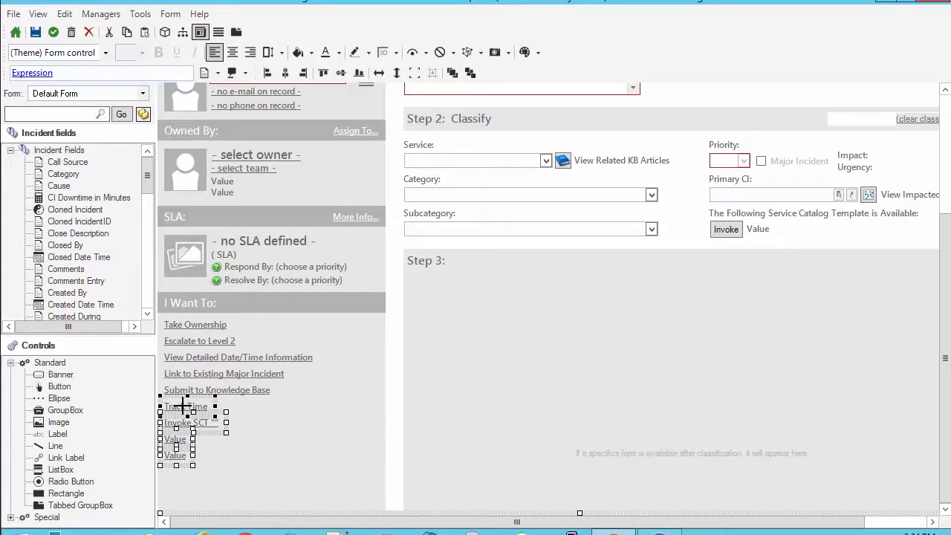
key(Down)
key(Down)
key(Down)
key(Down)
key(Down)
key(Down)
key(Down)
key(Down)
key(Down)
key(Down)
key(Down)
key(Down)
key(Down)
key(Down)
key(Down)
key(Down)
key(Down)
key(Down)
key(Down)
key(Down)
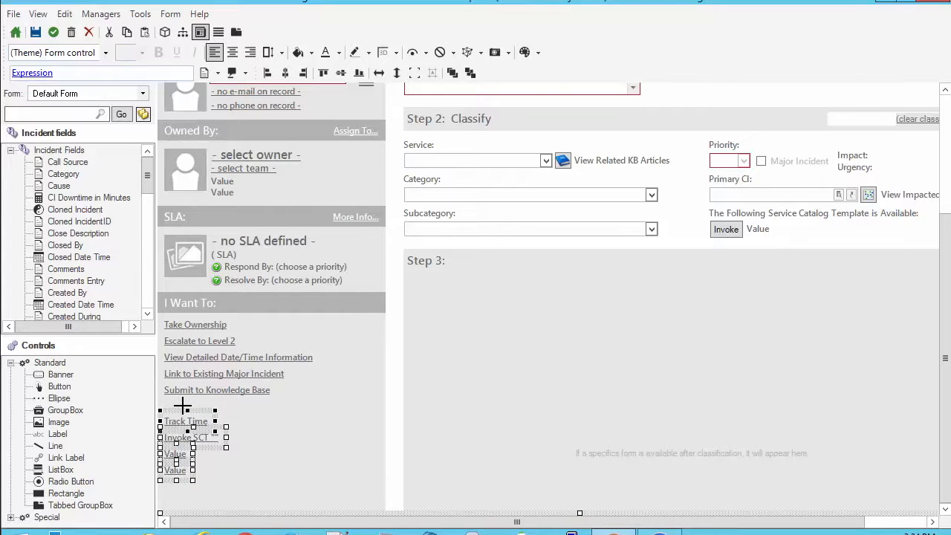
key(Down)
key(Down)
key(Down)
key(Down)
key(Down)
key(ctrl+v)
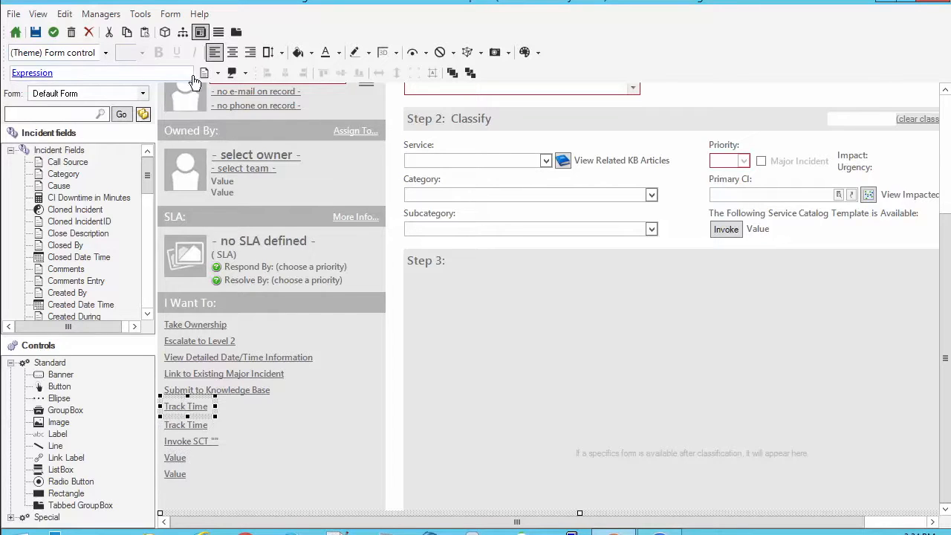
Step: Clear the text expression of the copied Track Time link and set its caption to Manual Approval
click(221, 72)
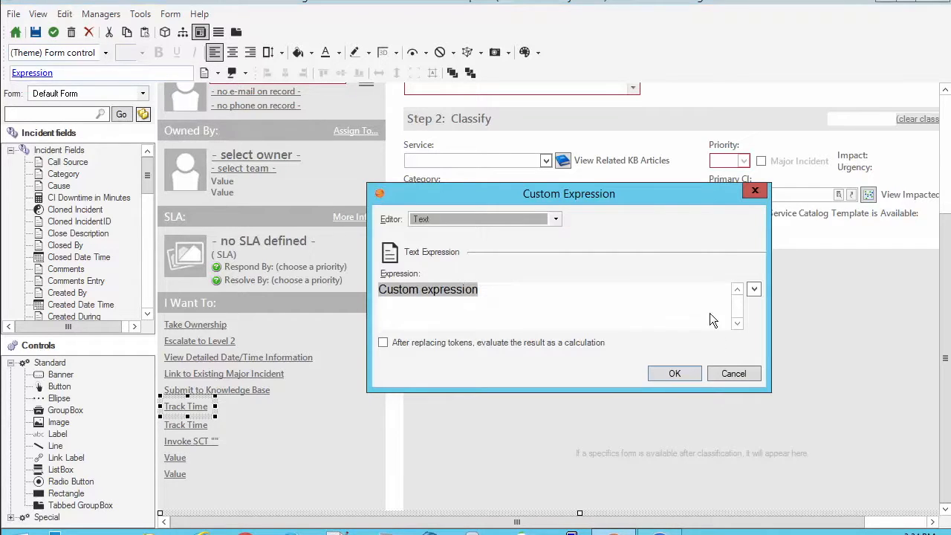
click(750, 380)
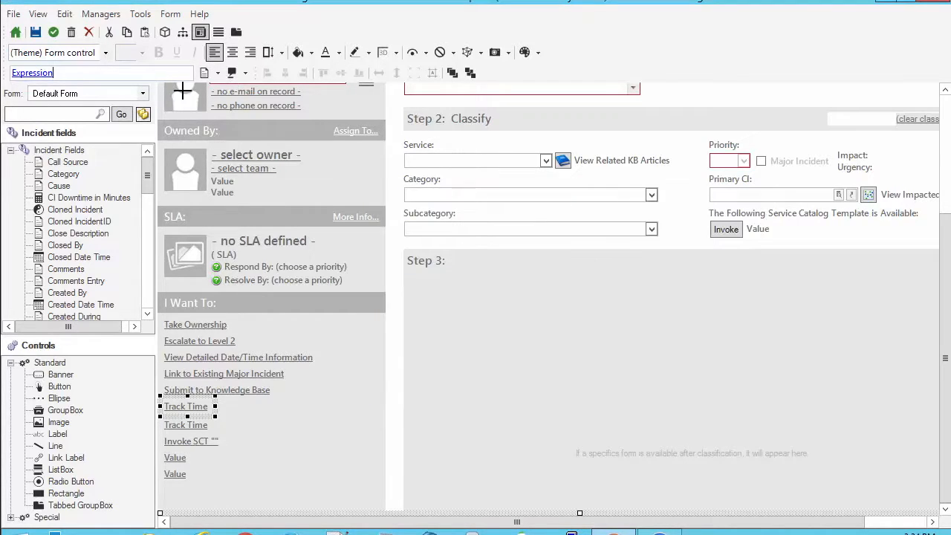
click(217, 72)
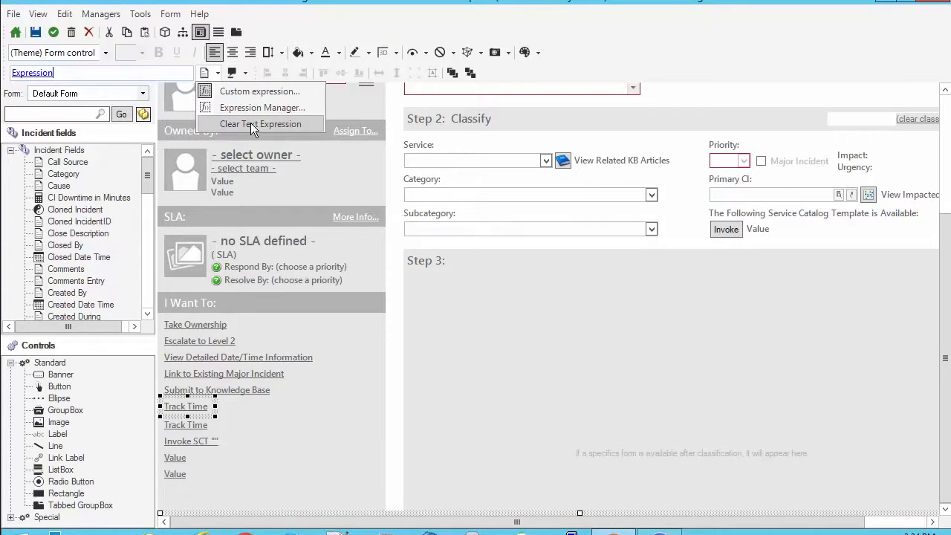
click(252, 125)
double_click(20, 72)
text(Manual Approcal)
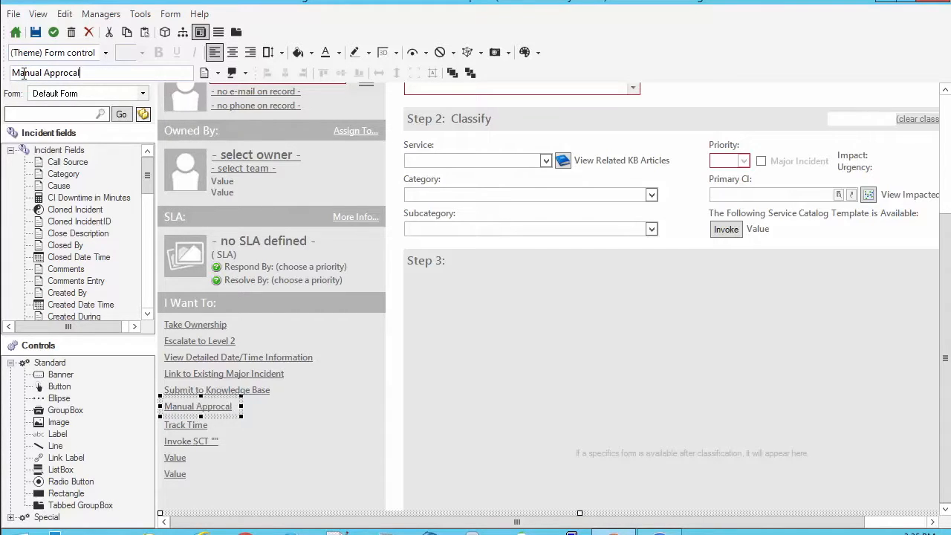
key(BackSpace)
key(BackSpace)
key(BackSpace)
text(val)
click(425, 52)
click(440, 69)
click(453, 53)
click(586, 47)
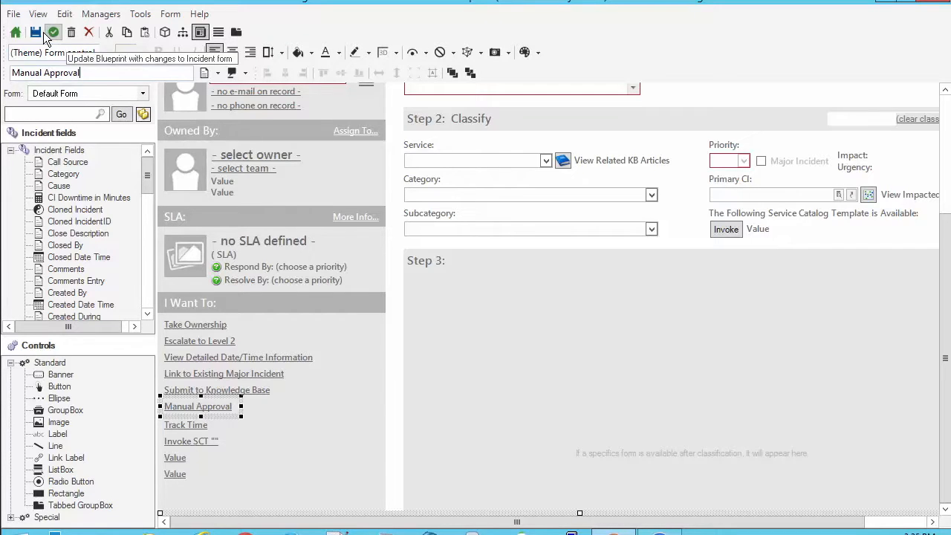
Step: Open the Manual Approval link's action for changing and create a new Incident One-Step named Manual Approval
right_click(218, 405)
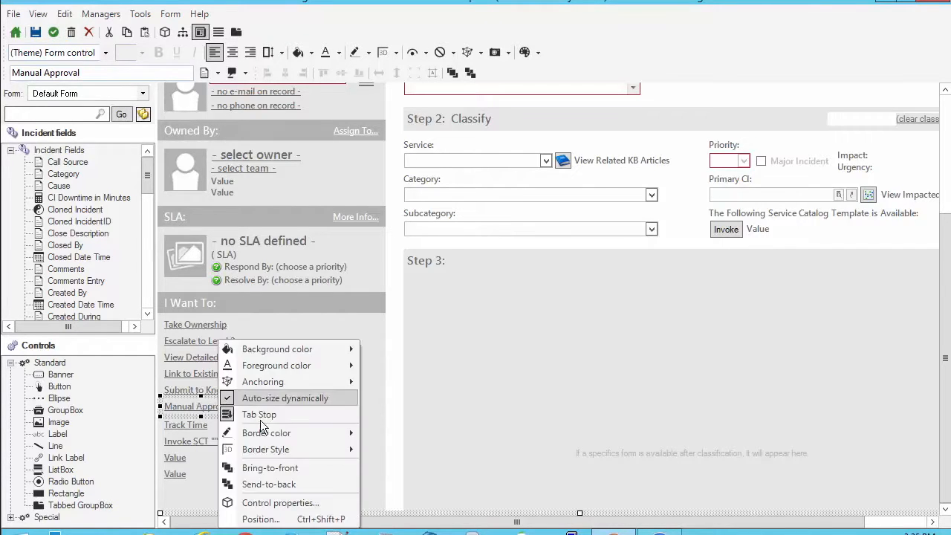
click(362, 505)
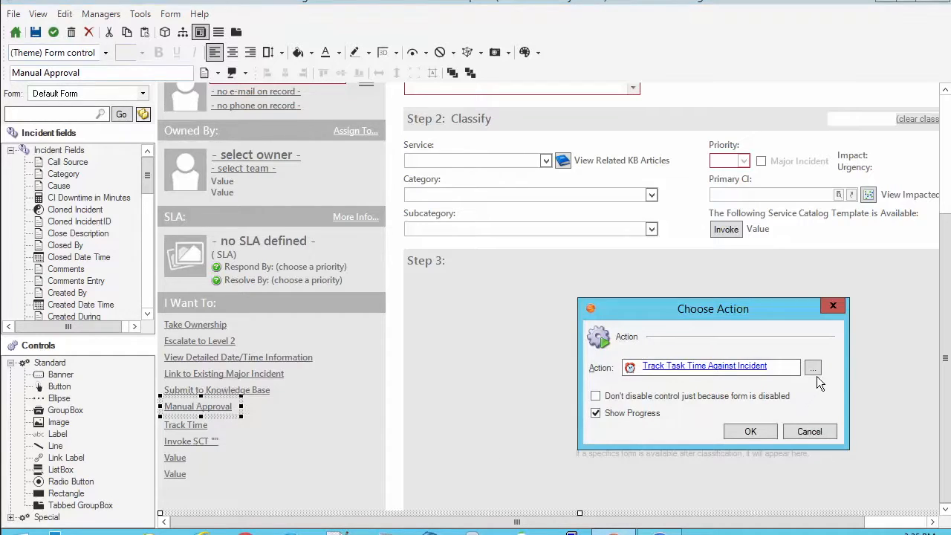
click(814, 367)
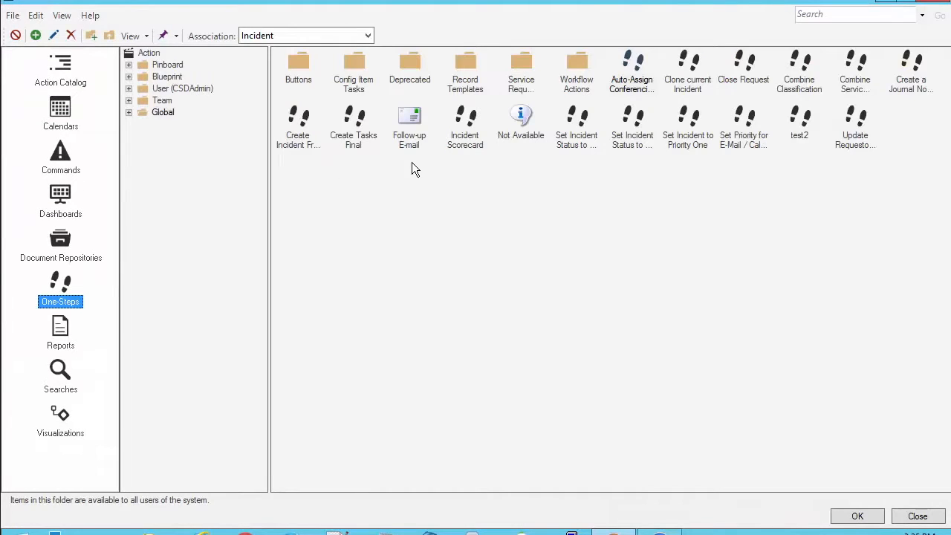
right_click(396, 200)
click(437, 210)
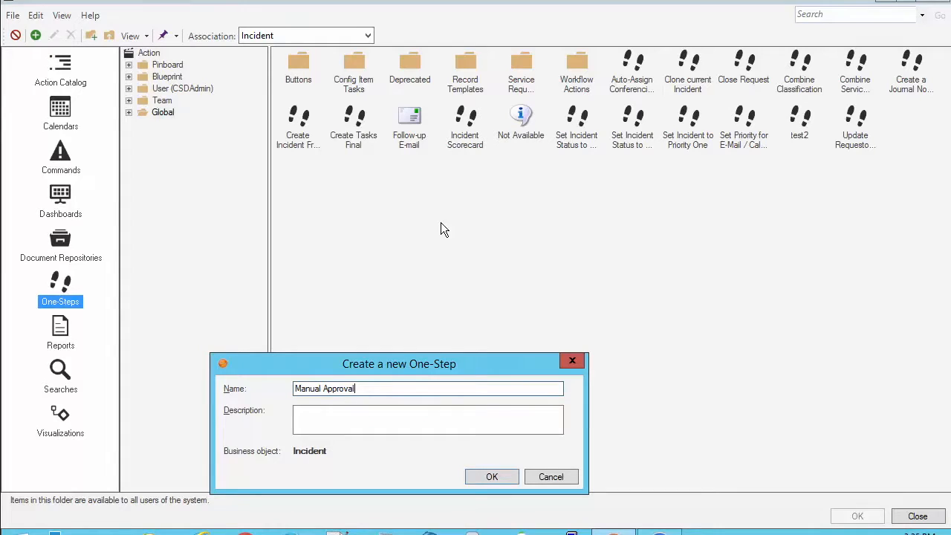
click(503, 477)
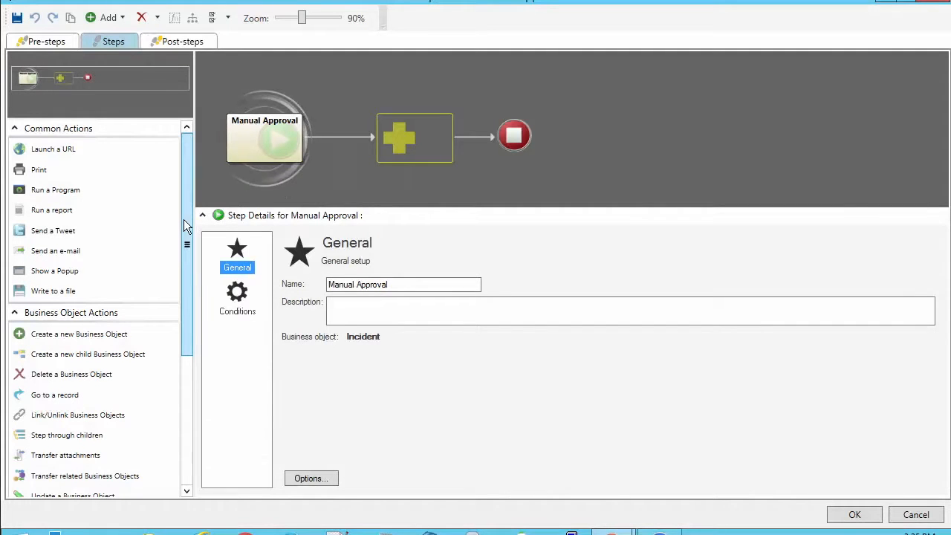
Step: Add a Create a new child Business Object step to the One-Step with Approval as the child business object
drag(185, 225, 187, 251)
drag(110, 309, 400, 141)
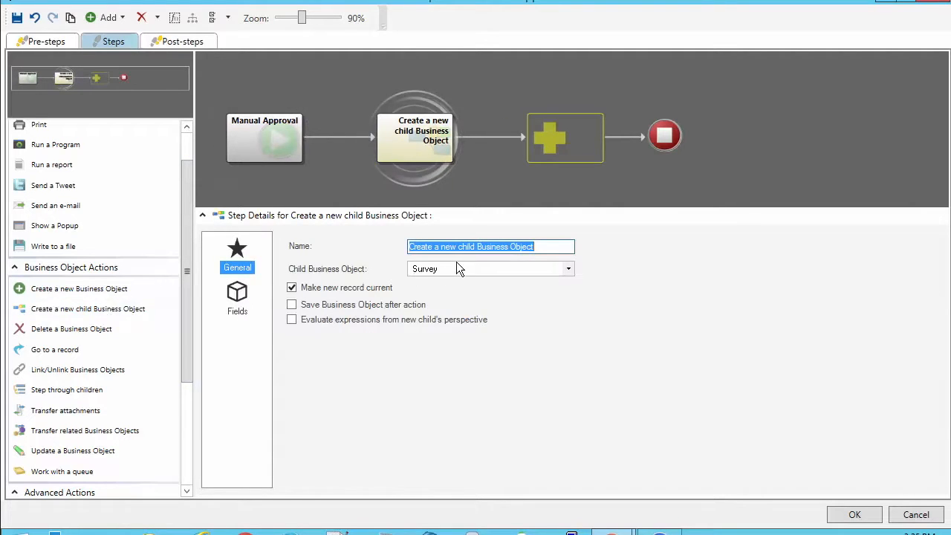
click(568, 270)
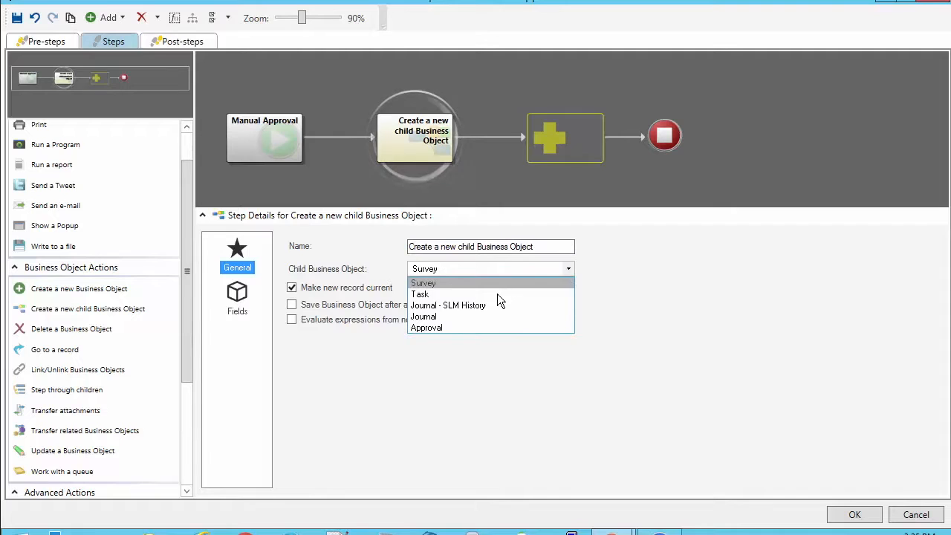
click(467, 328)
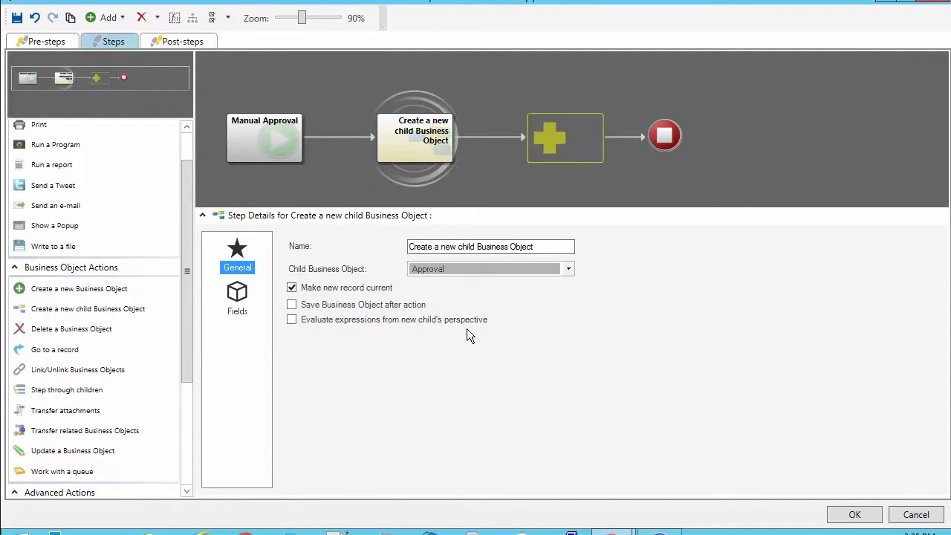
Step: Set the new Approval's Requestors Manager Name field to a template using the Customer.Manager field
click(248, 297)
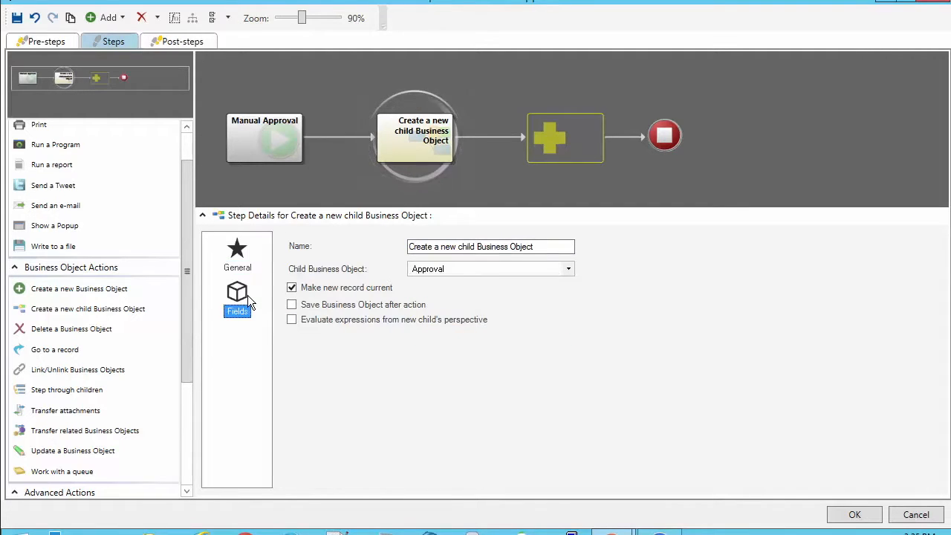
drag(471, 308, 478, 393)
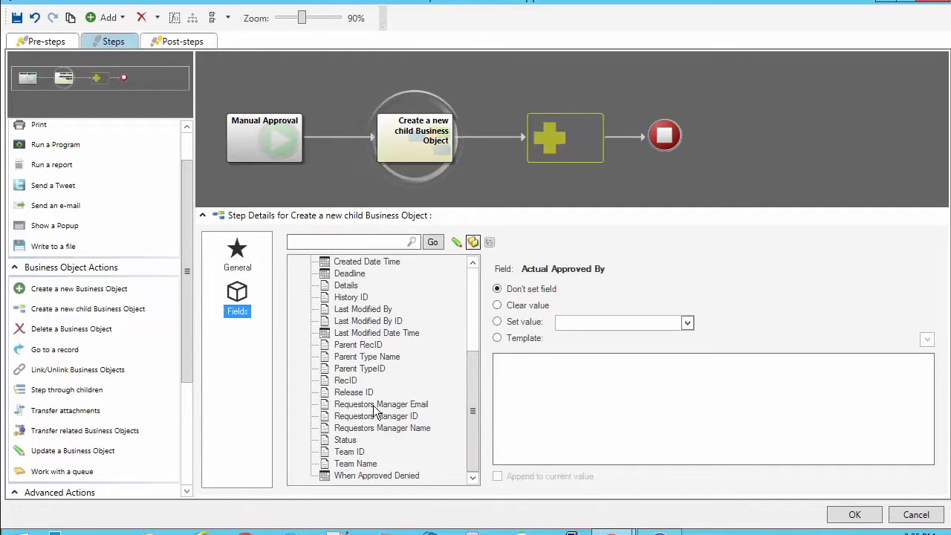
click(381, 429)
right_click(608, 376)
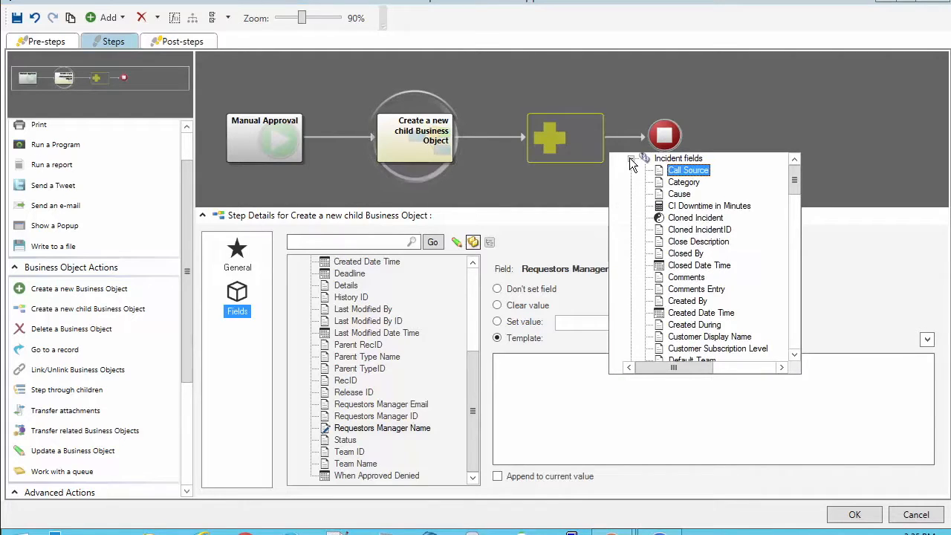
click(631, 159)
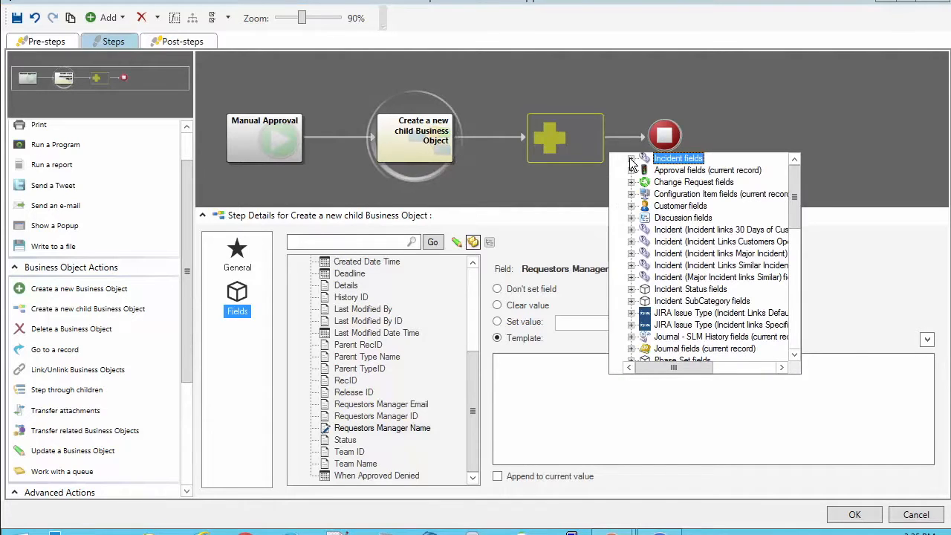
click(631, 206)
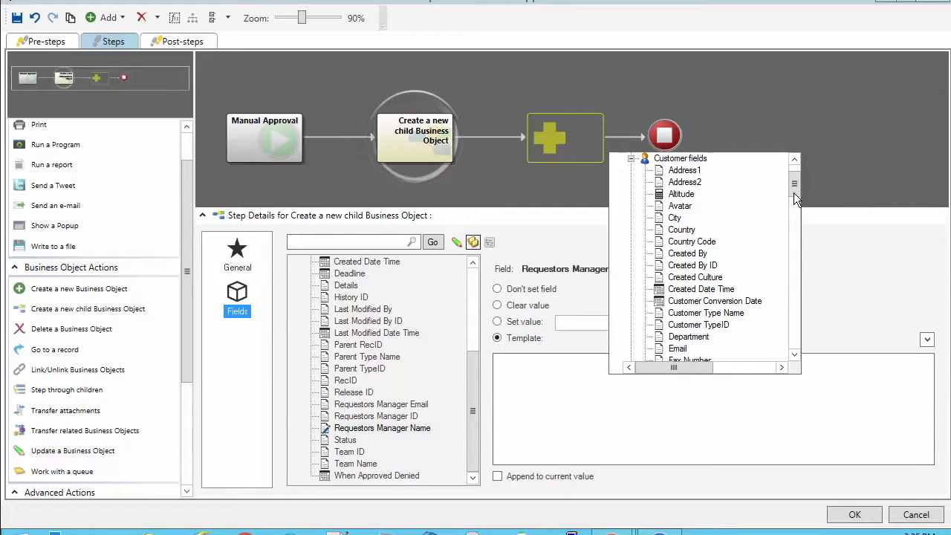
drag(794, 187, 796, 227)
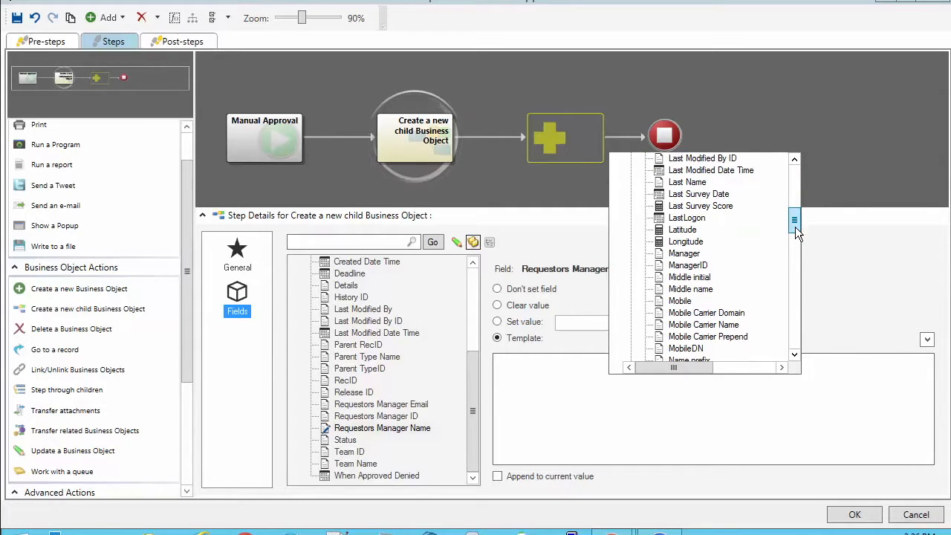
click(684, 253)
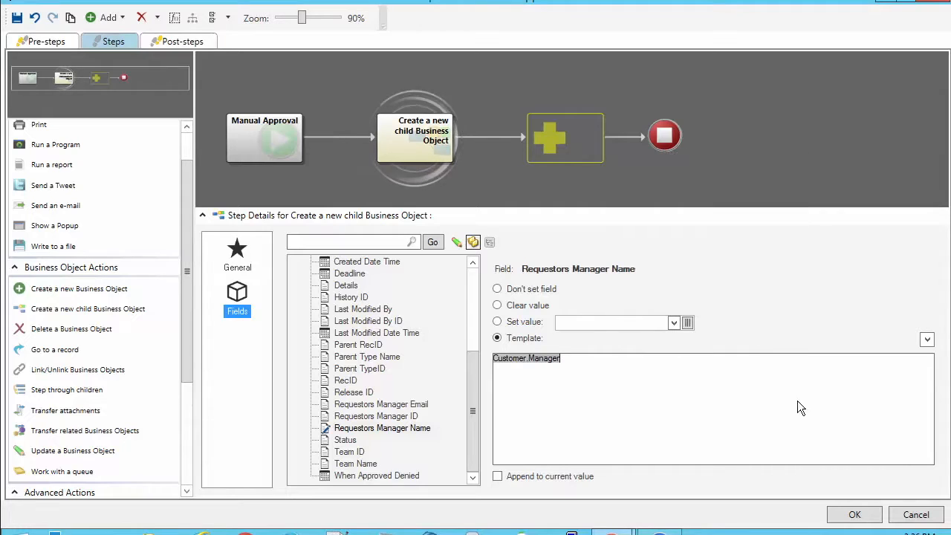
Step: Add an Update a Business Object step after the child creation step and expand its Approval fields (current record)
click(239, 258)
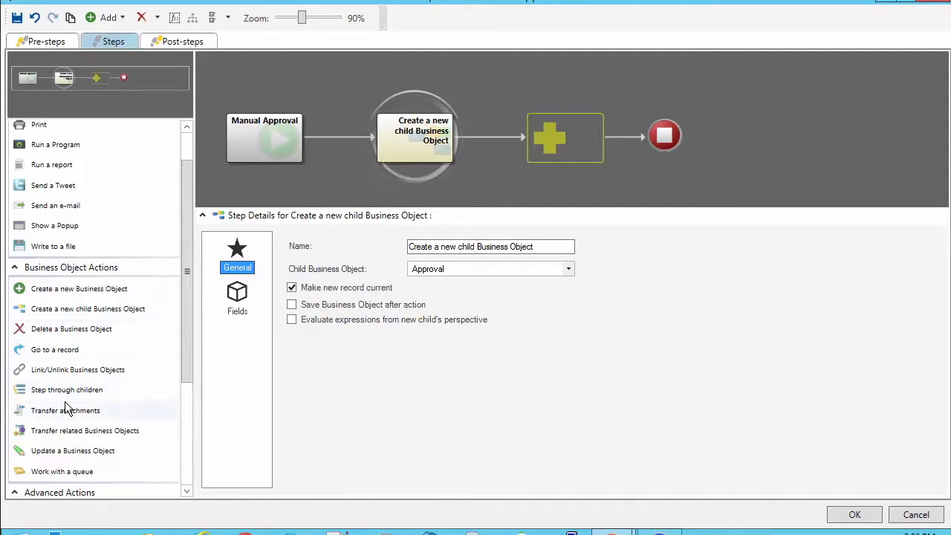
click(549, 156)
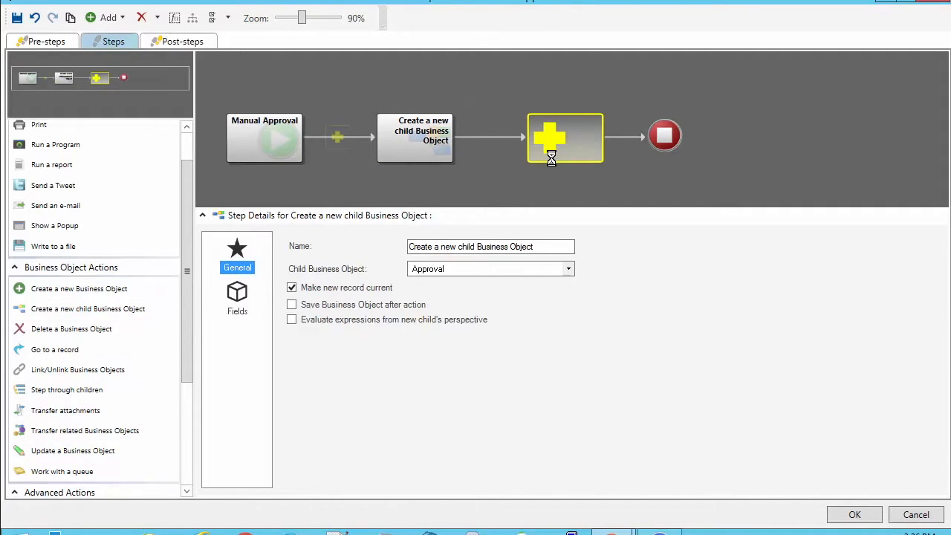
click(239, 307)
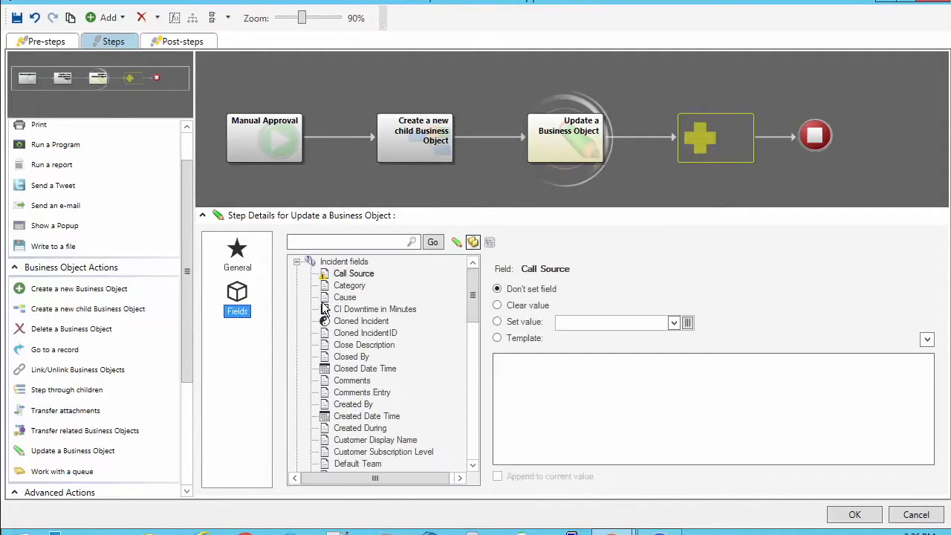
drag(471, 294, 420, 243)
click(326, 264)
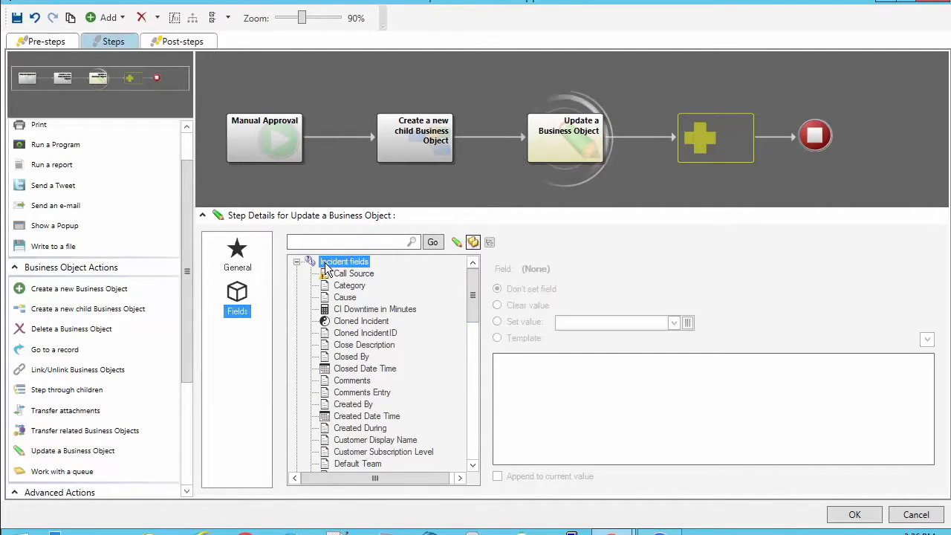
click(296, 263)
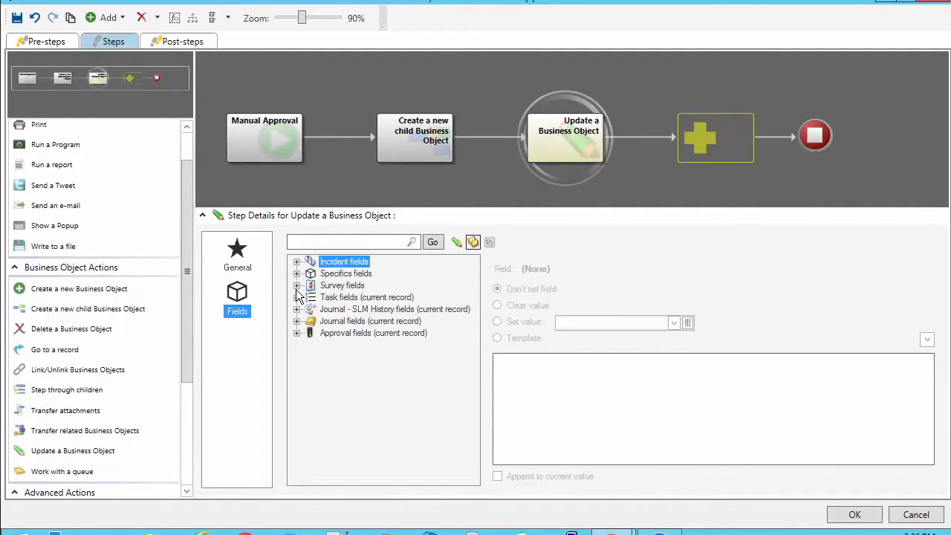
click(297, 333)
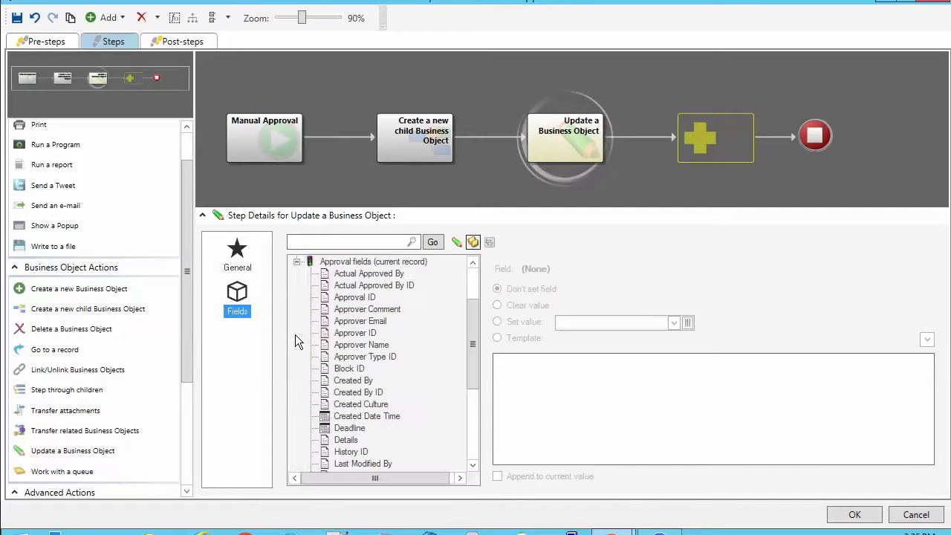
Step: Set the Approval's Approver ID to a template using the Approval.Requestors Manager ID field
click(360, 333)
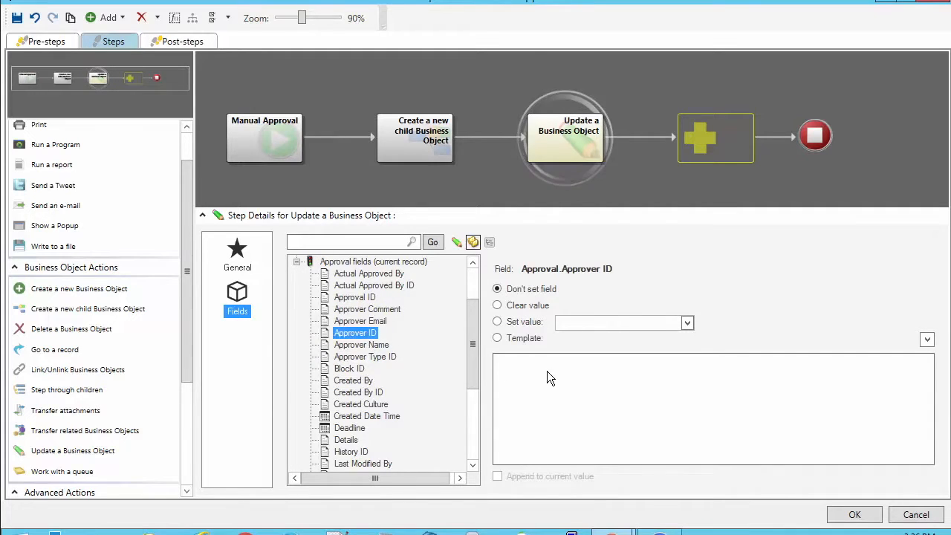
click(547, 372)
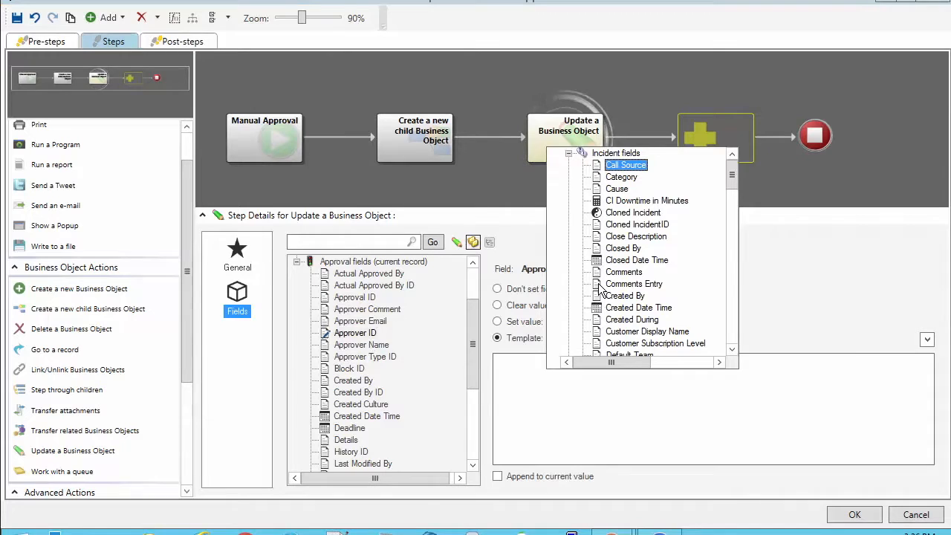
scroll(602, 291, down, 8)
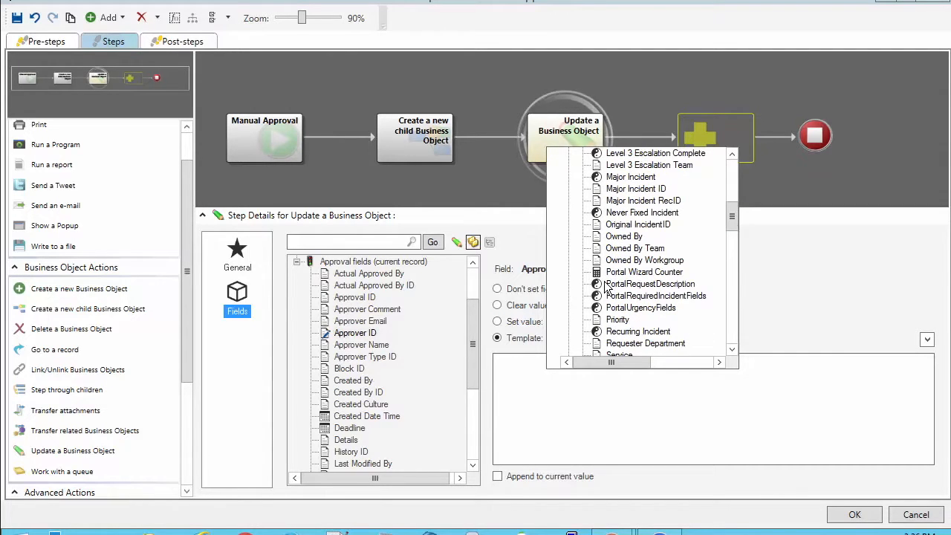
scroll(624, 249, down, 3)
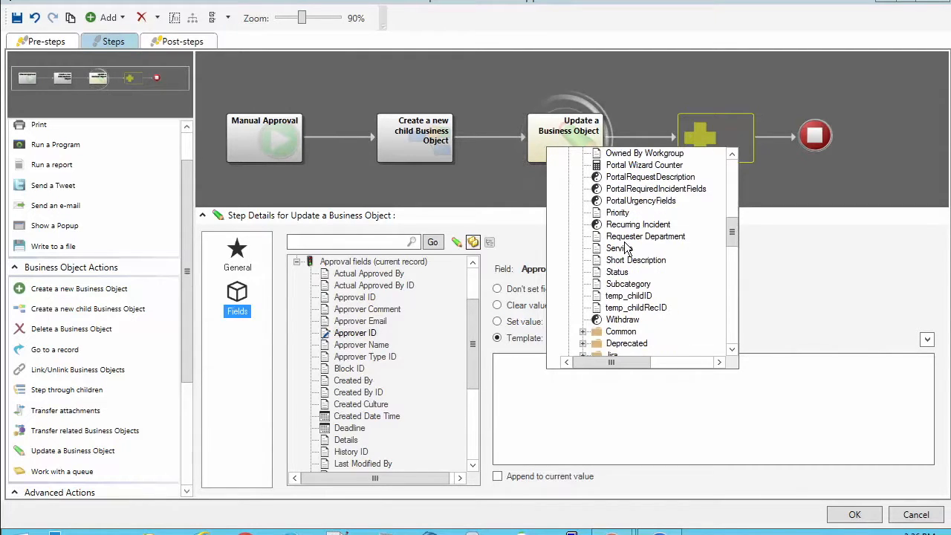
scroll(625, 245, up, 12)
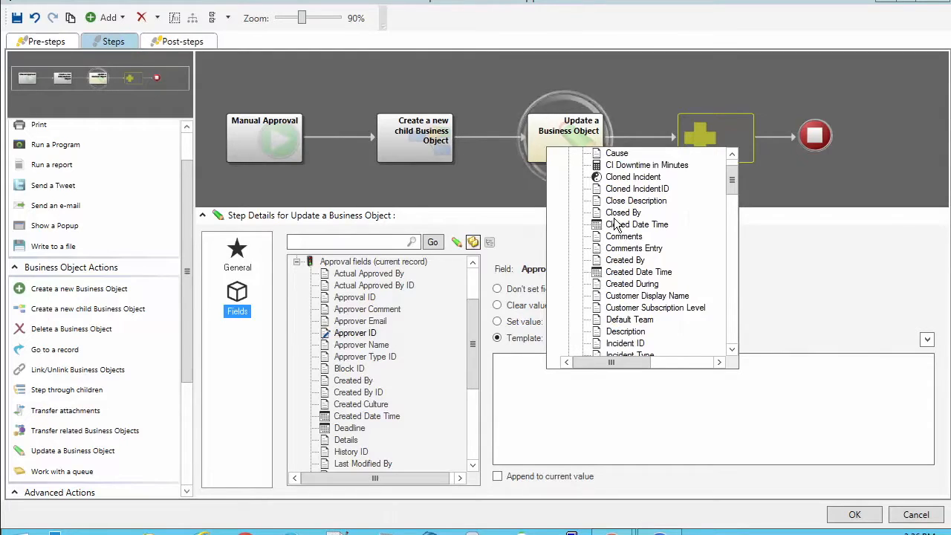
scroll(621, 232, up, 2)
click(570, 153)
click(569, 165)
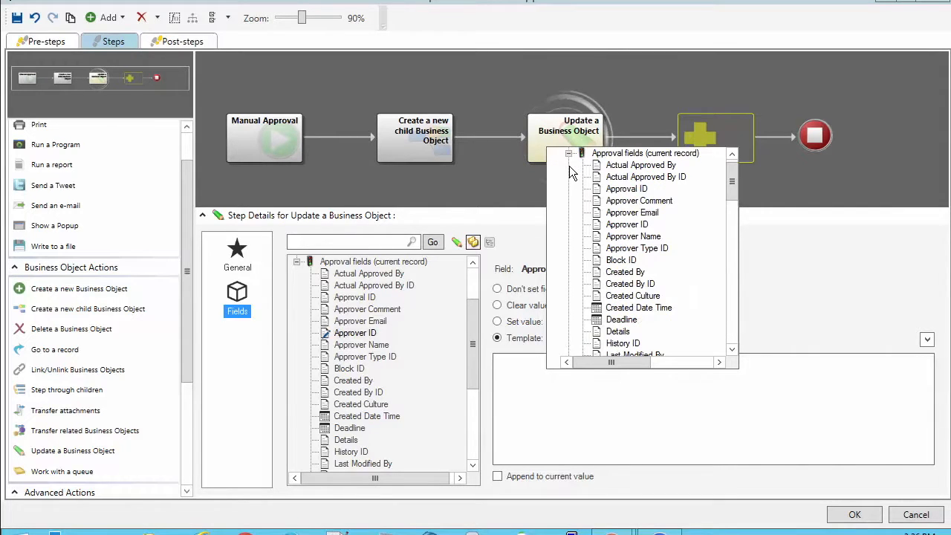
scroll(628, 297, down, 4)
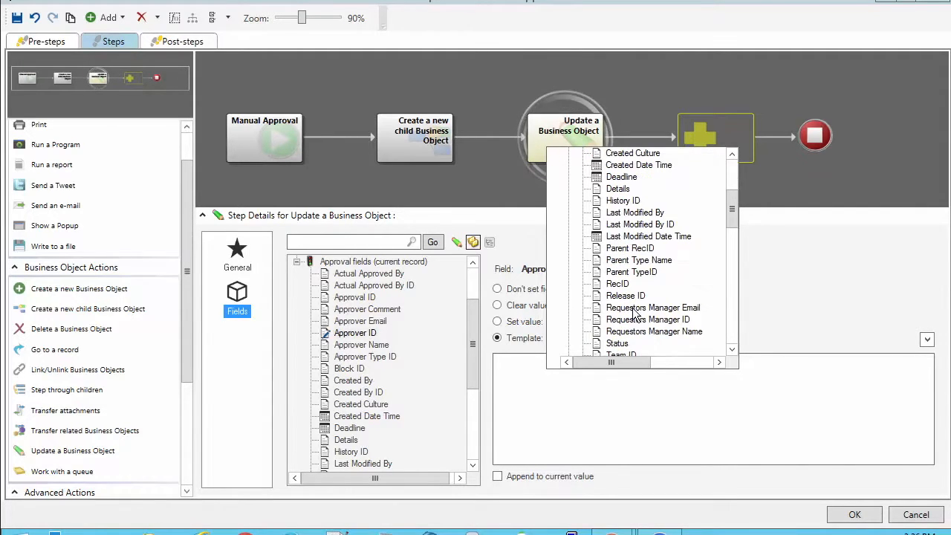
click(638, 320)
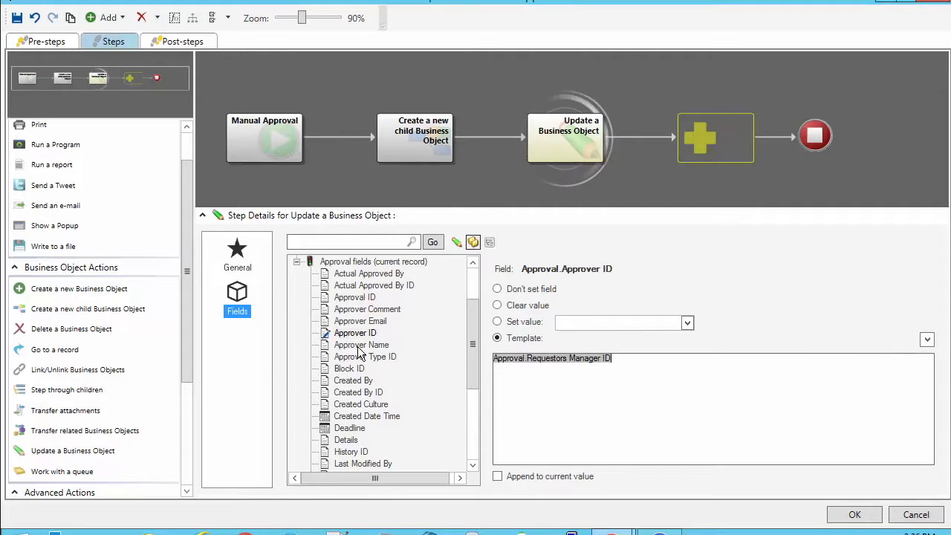
Step: Set the Approval's Approver Name to a template using the Approval.Requestors Manager Name field
click(361, 346)
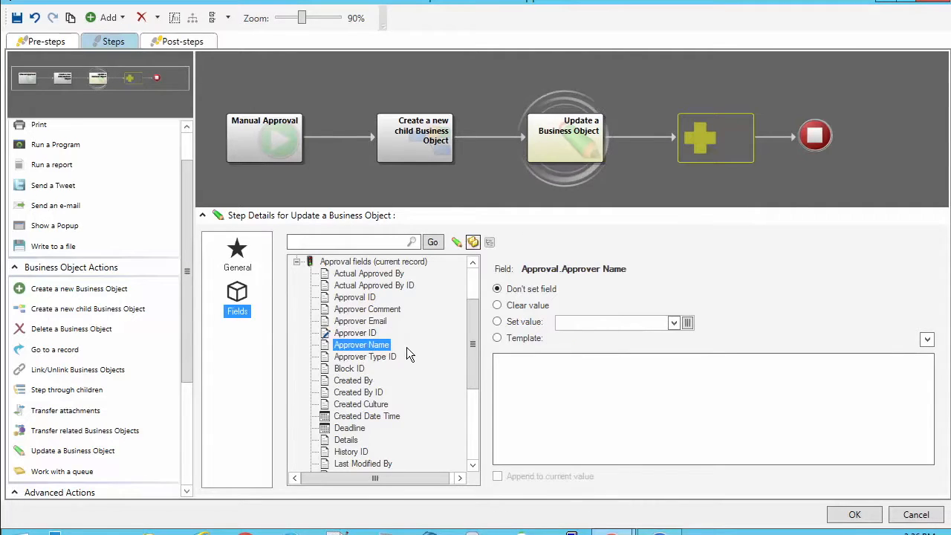
right_click(517, 364)
click(537, 150)
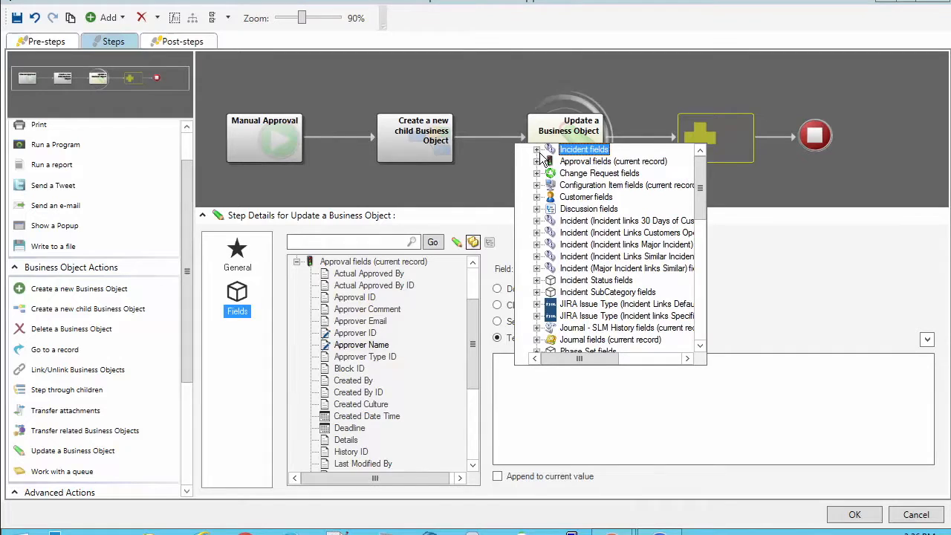
click(537, 162)
scroll(606, 273, down, 6)
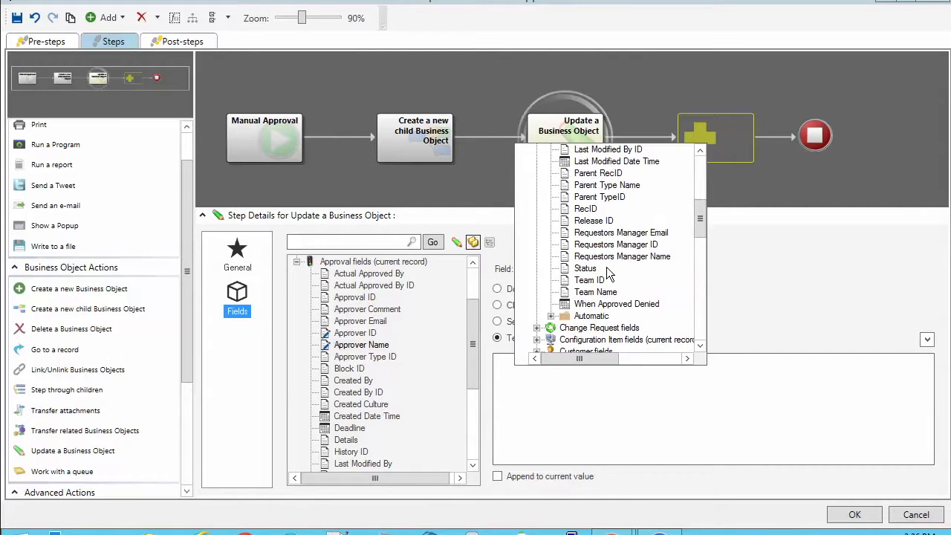
click(622, 257)
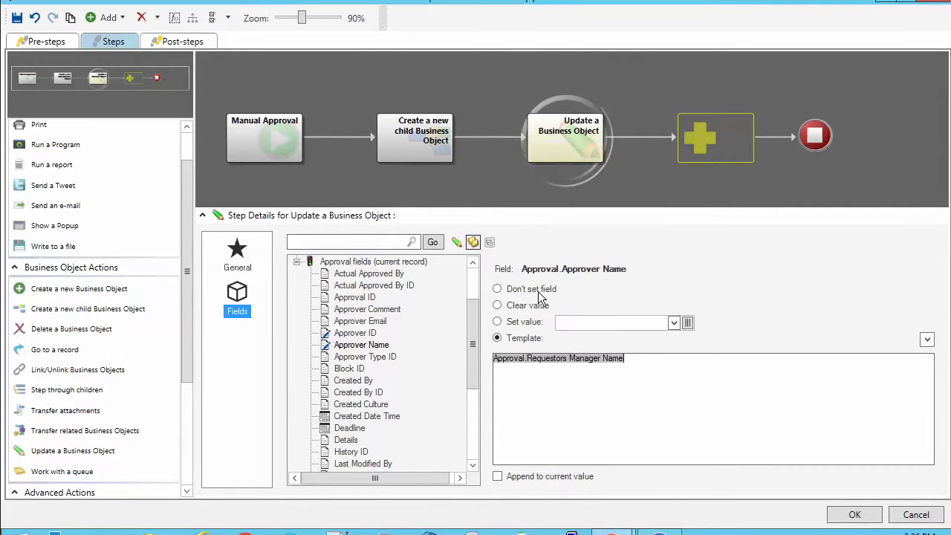
Step: Choose the Approval's Approver Email for a template value and expand the Approval fields (current record) as its source
click(388, 322)
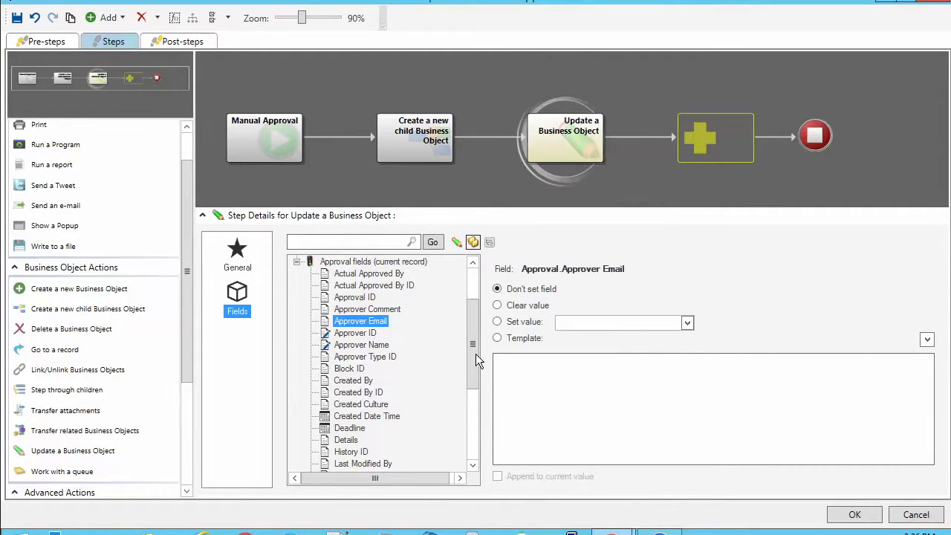
click(518, 384)
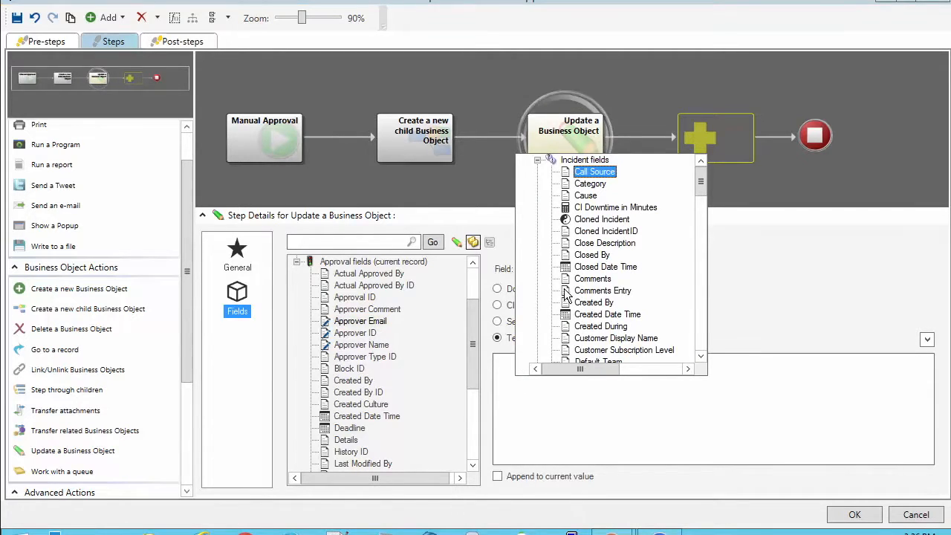
scroll(601, 249, down, 5)
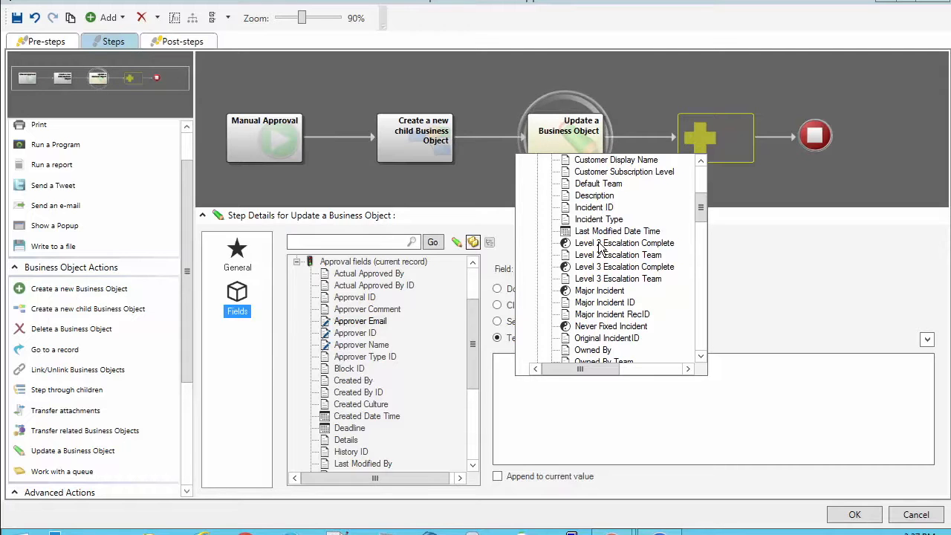
scroll(600, 249, down, 5)
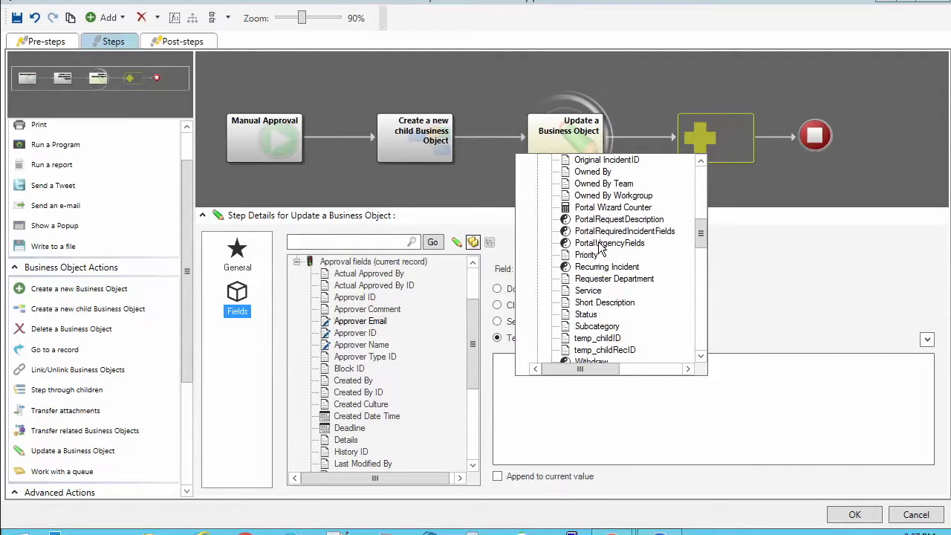
scroll(600, 249, down, 3)
scroll(587, 223, up, 13)
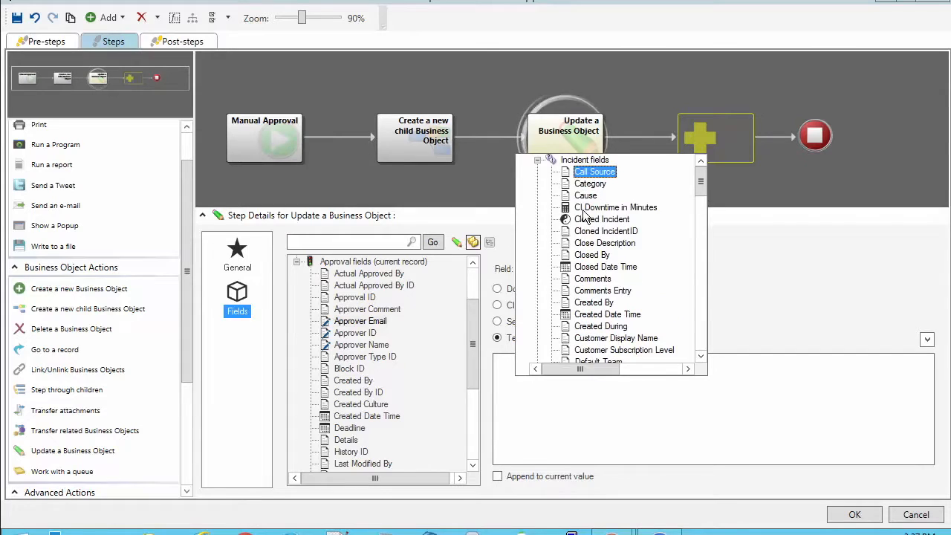
click(538, 160)
click(538, 171)
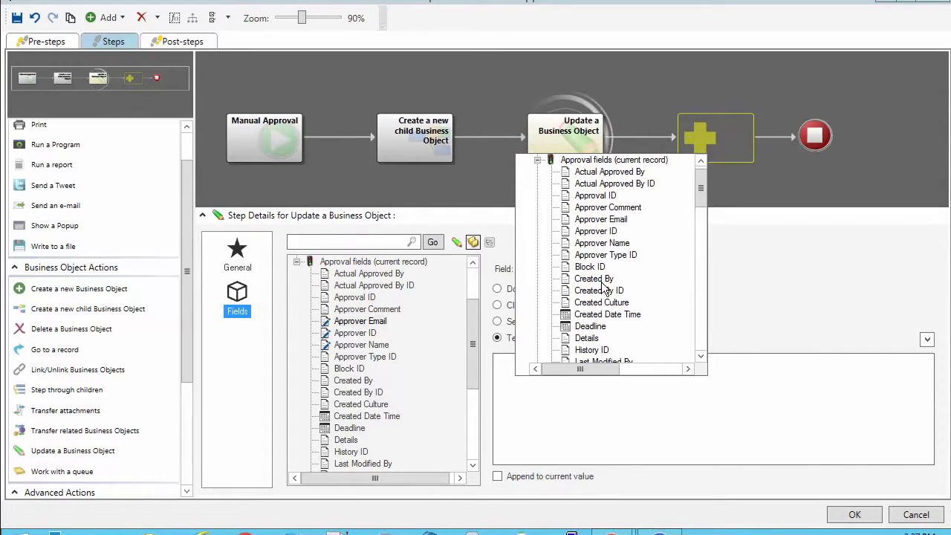
scroll(630, 237, down, 7)
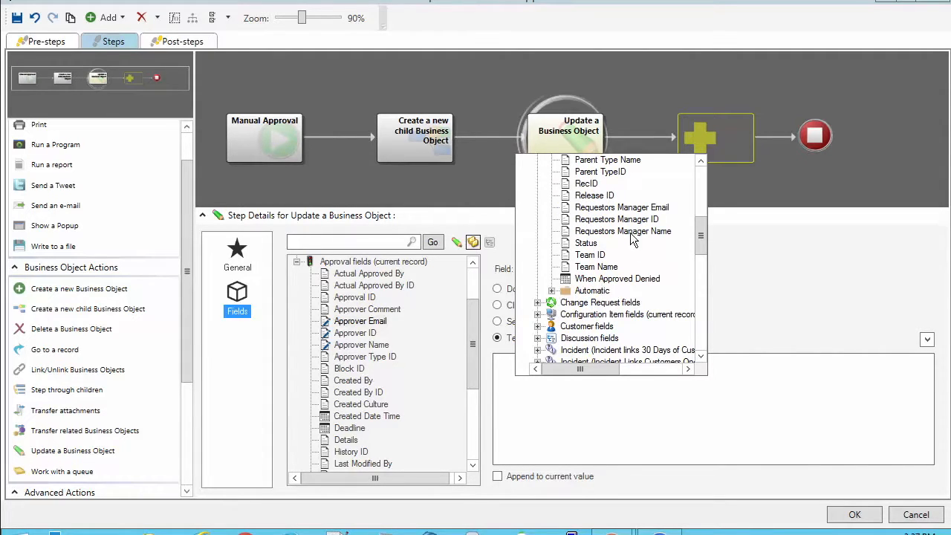
click(624, 195)
right_click(560, 357)
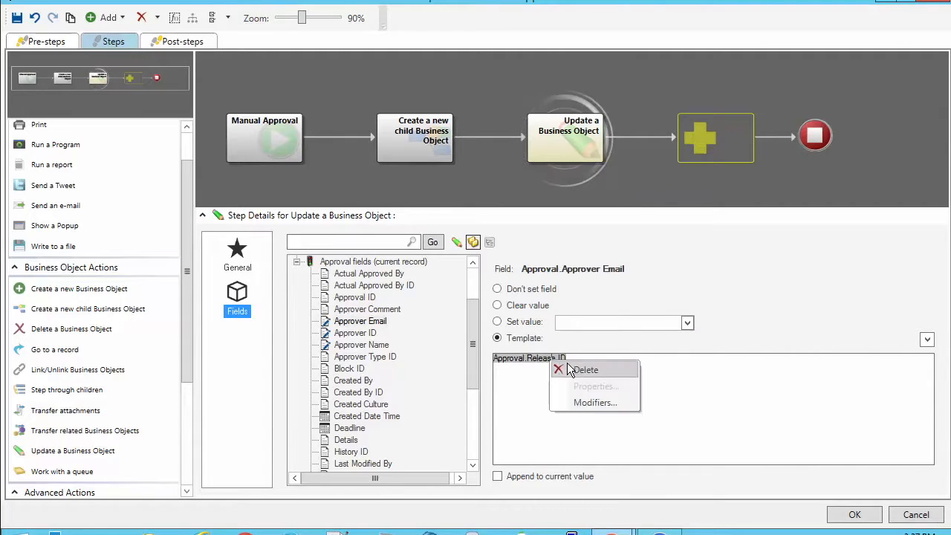
click(557, 367)
Step: Set the Approval's Approver Email to a template using the Approval.Requestors Manager Email field
click(558, 366)
click(580, 148)
click(580, 159)
scroll(631, 288, down, 4)
scroll(630, 289, down, 1)
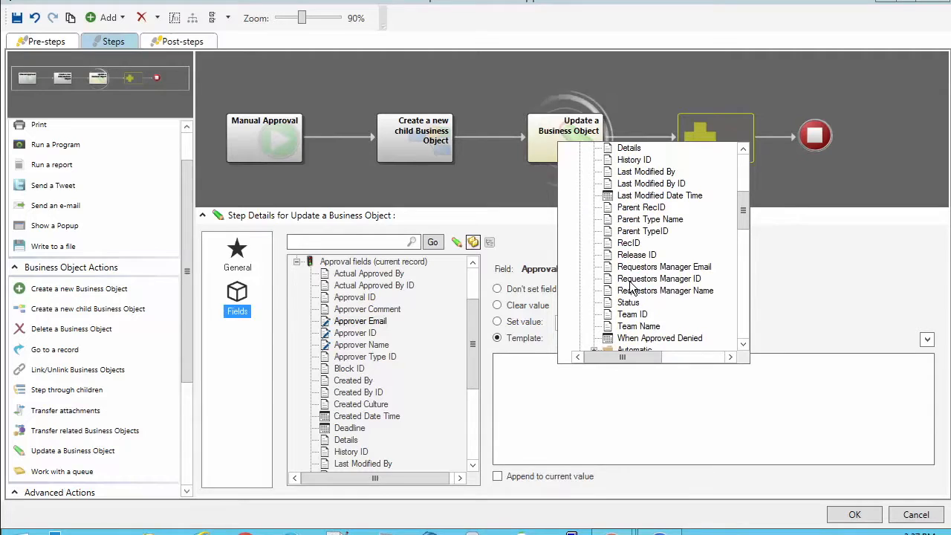
click(655, 269)
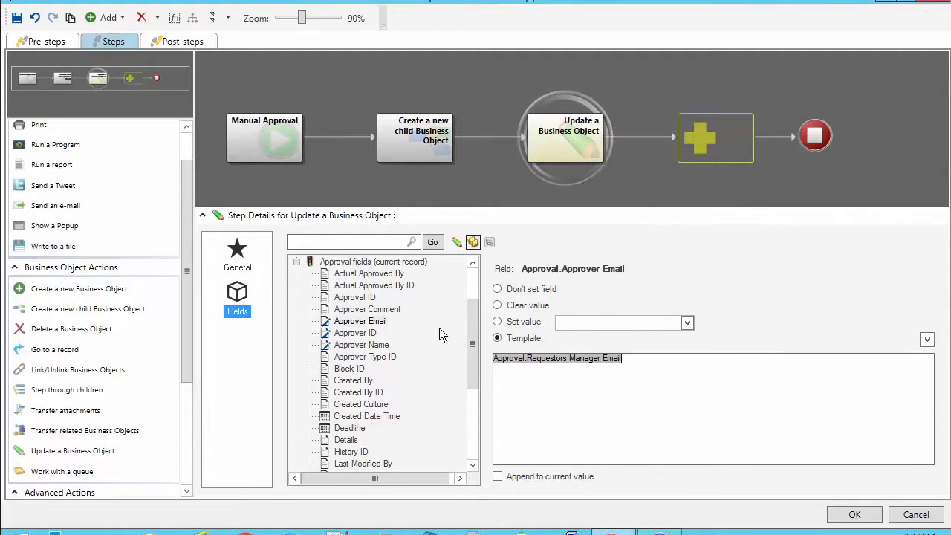
Step: Set the Update a Business Object step to save the Business Object after the action and accept the One-Step
click(236, 257)
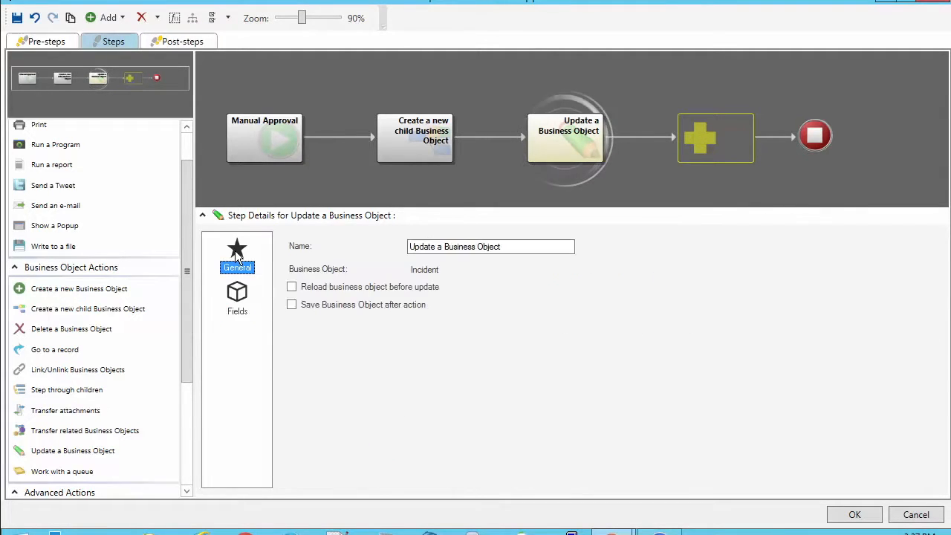
click(293, 306)
click(840, 515)
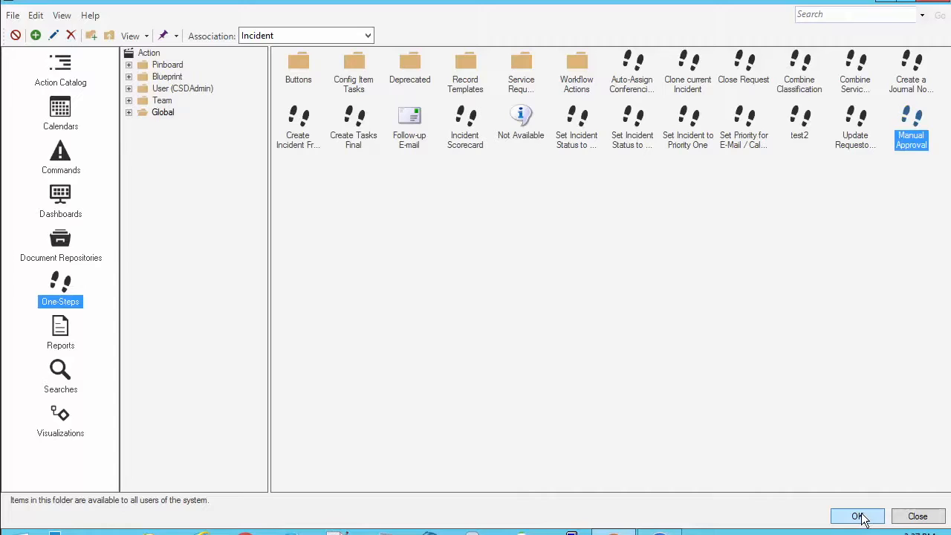
Step: Assign the Manual Approval One-Step as the action of the form's Manual Approval link
click(859, 518)
click(859, 517)
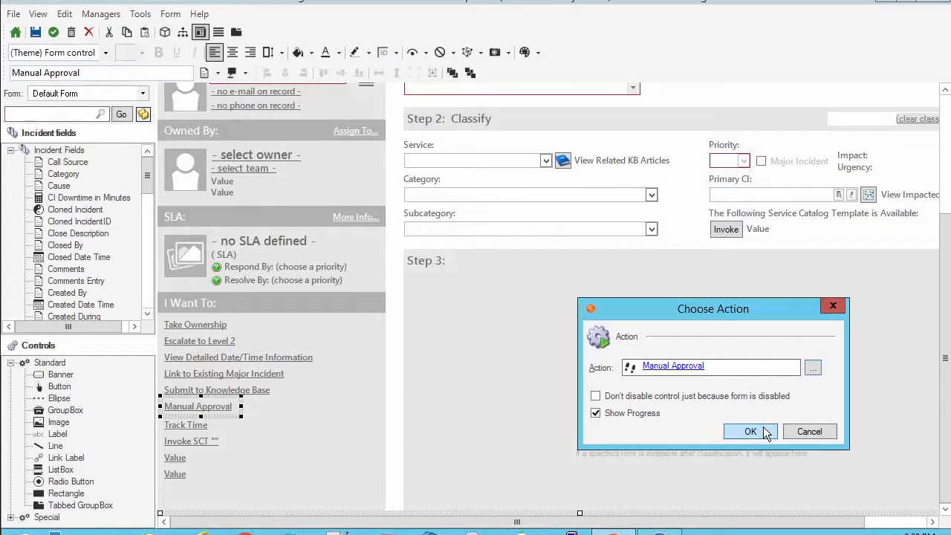
click(751, 431)
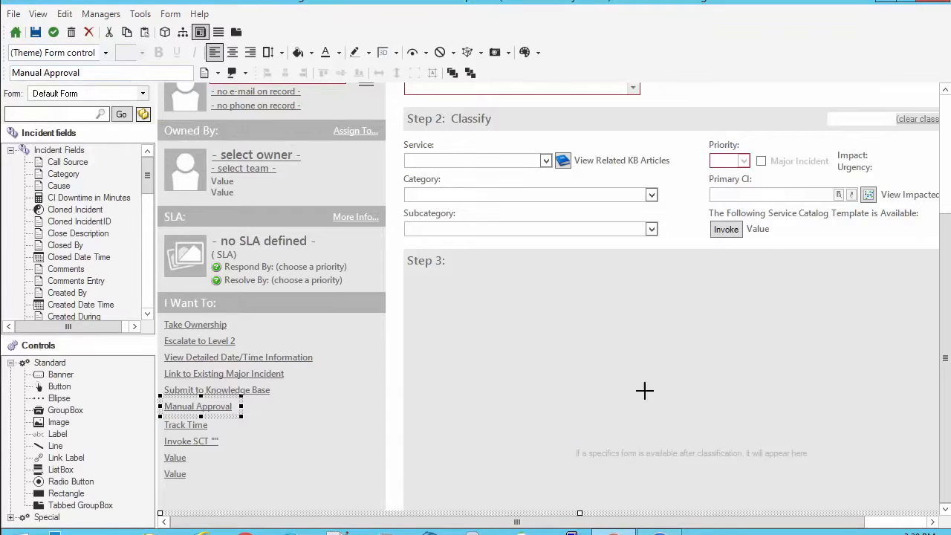
Step: Save the Incident form changes, return to the object manager and publish the test1 Blueprint with the default publishing options
click(34, 32)
click(15, 32)
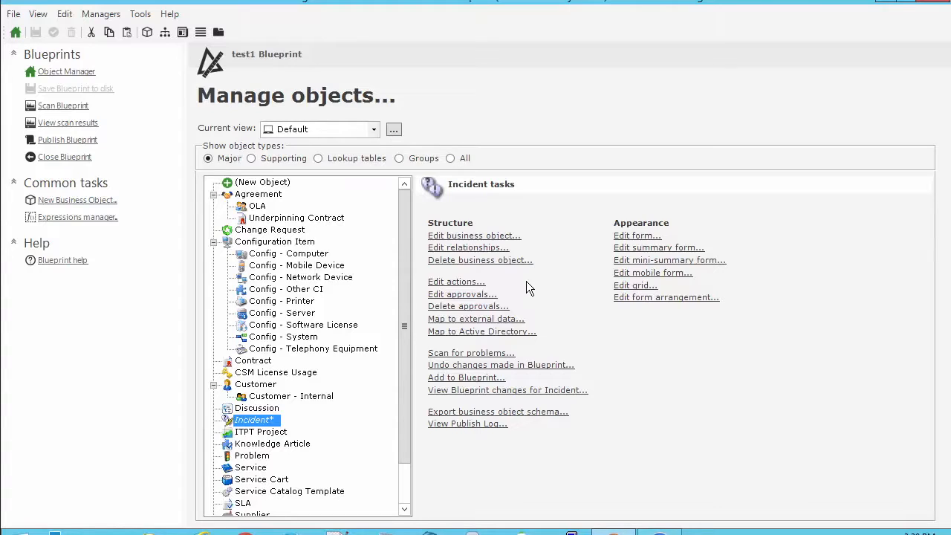
click(72, 141)
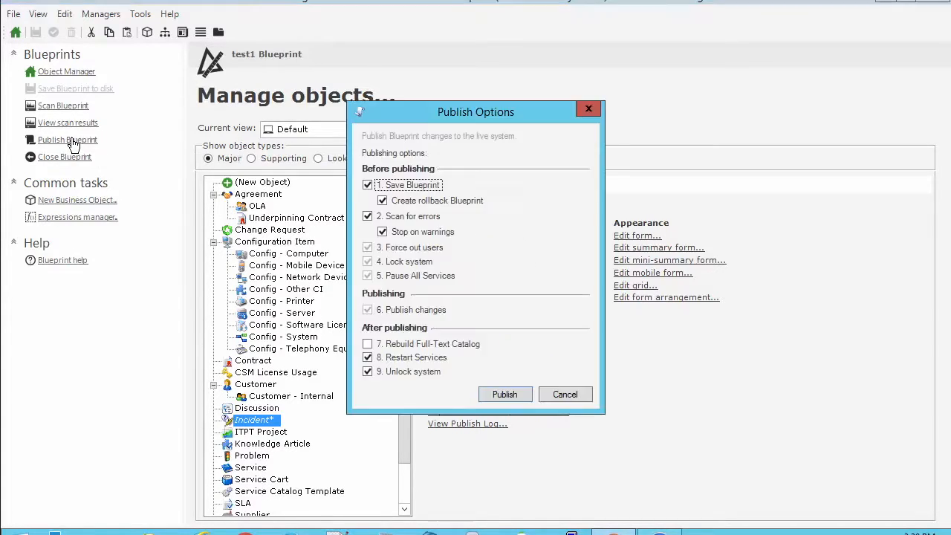
click(500, 394)
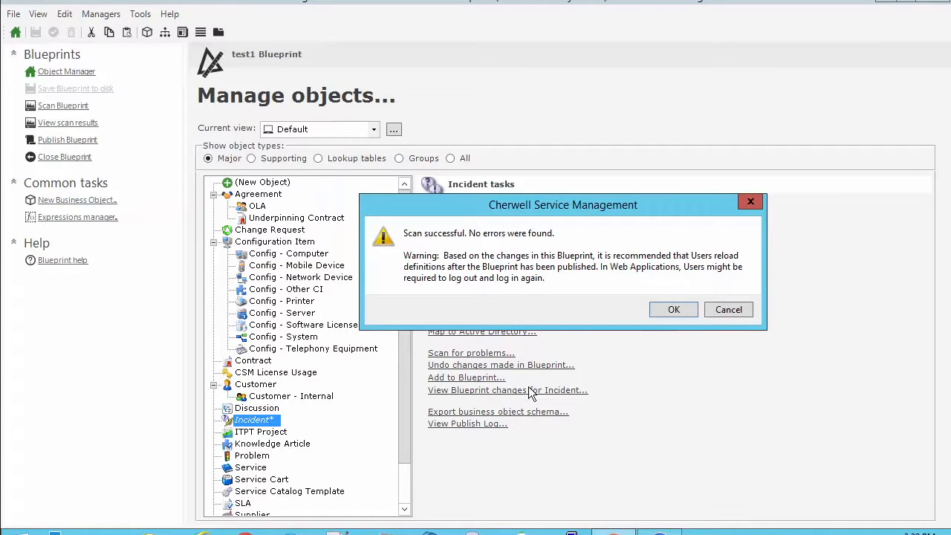
click(675, 310)
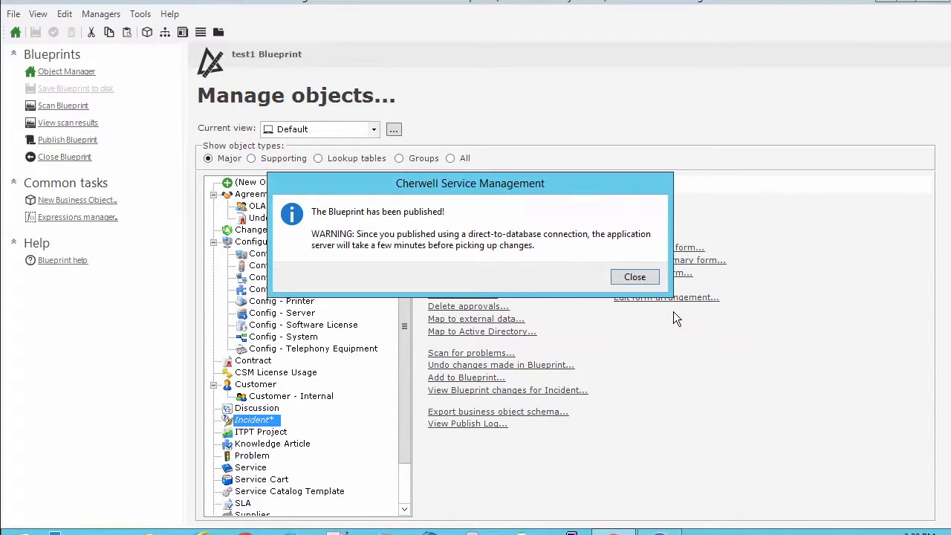
click(624, 281)
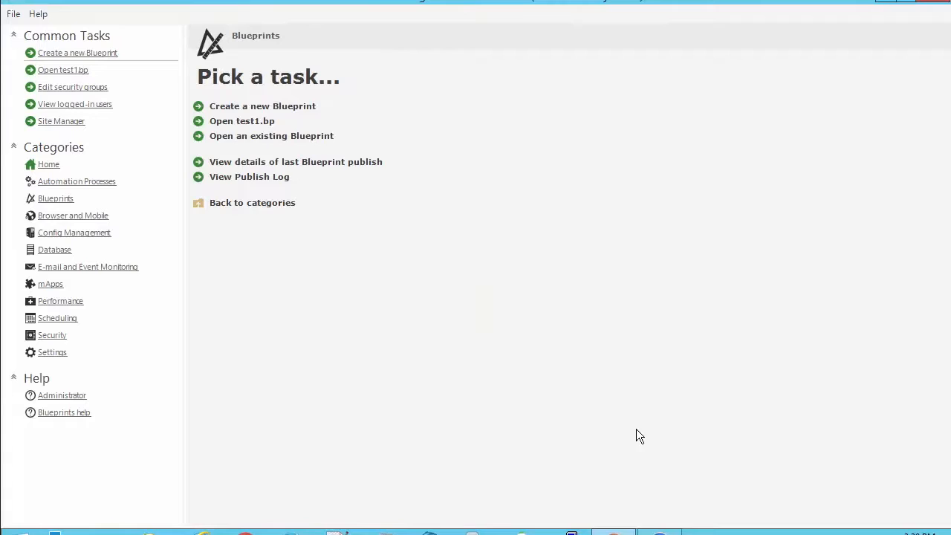
Step: Switch to the Cherwell Service Management client and reselect the requestor of the Network Access service request in the Contact Manager
click(662, 531)
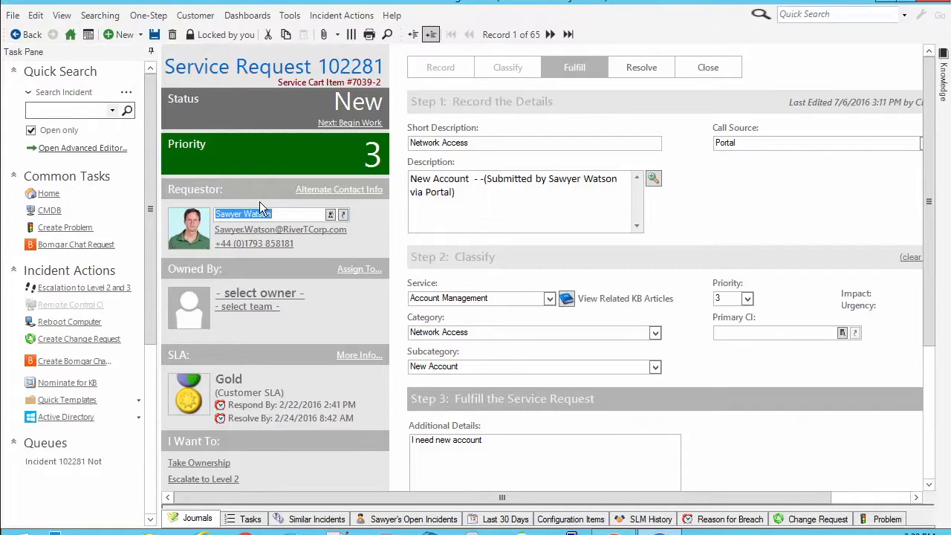
click(330, 215)
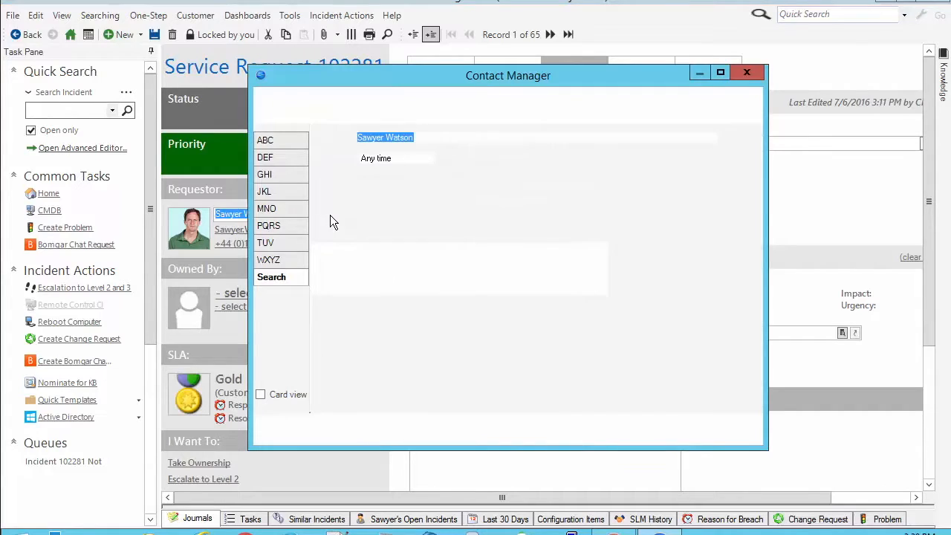
double_click(371, 220)
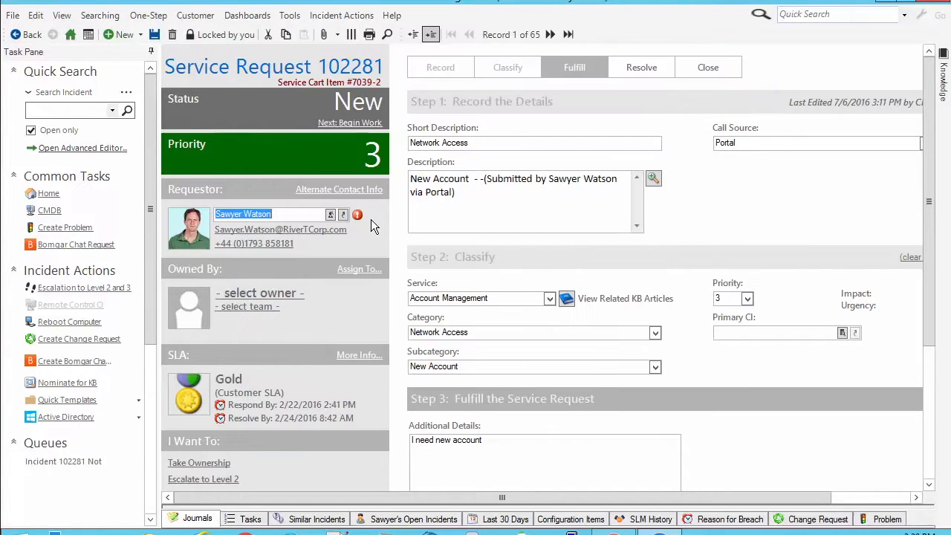
Step: Open the requestor's quick view and enlarge its employee form to check which manager is assigned
click(342, 215)
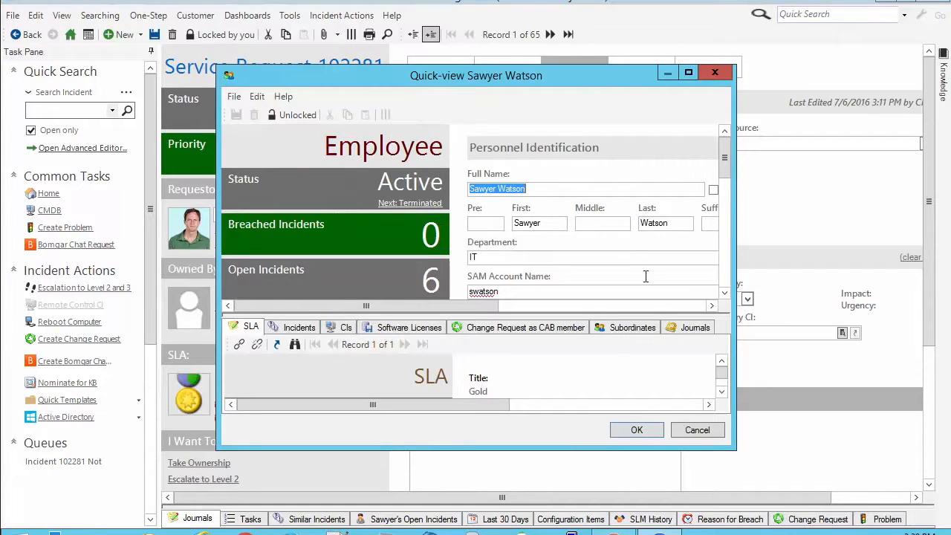
drag(734, 447, 923, 530)
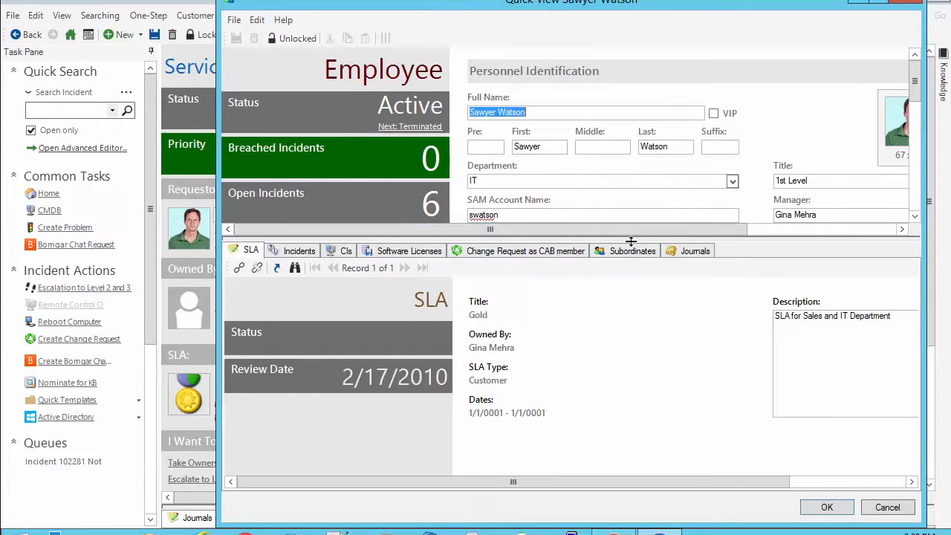
drag(629, 240, 663, 479)
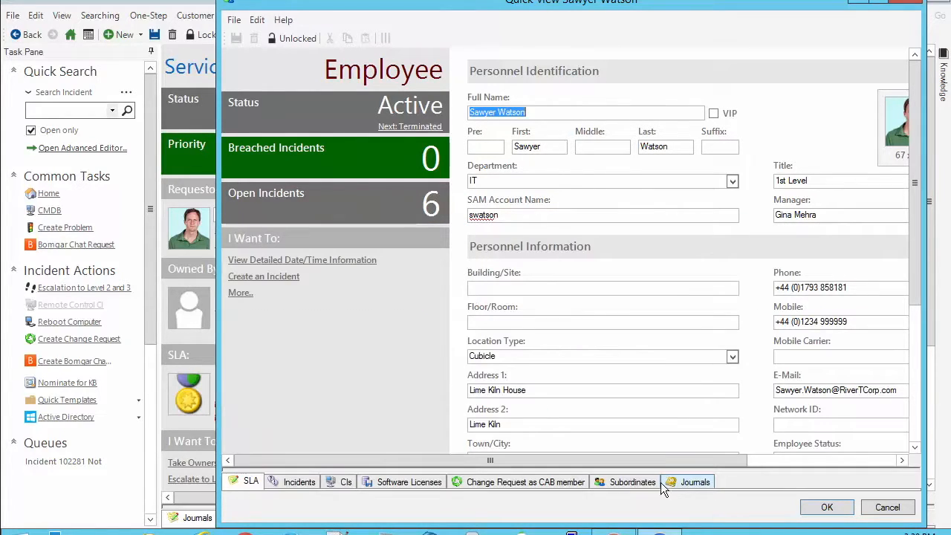
drag(597, 461, 843, 466)
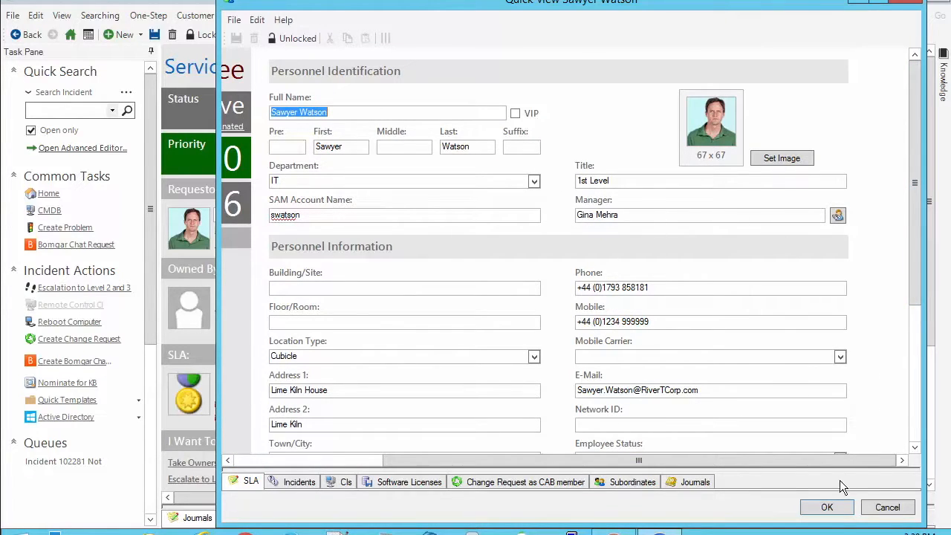
click(834, 508)
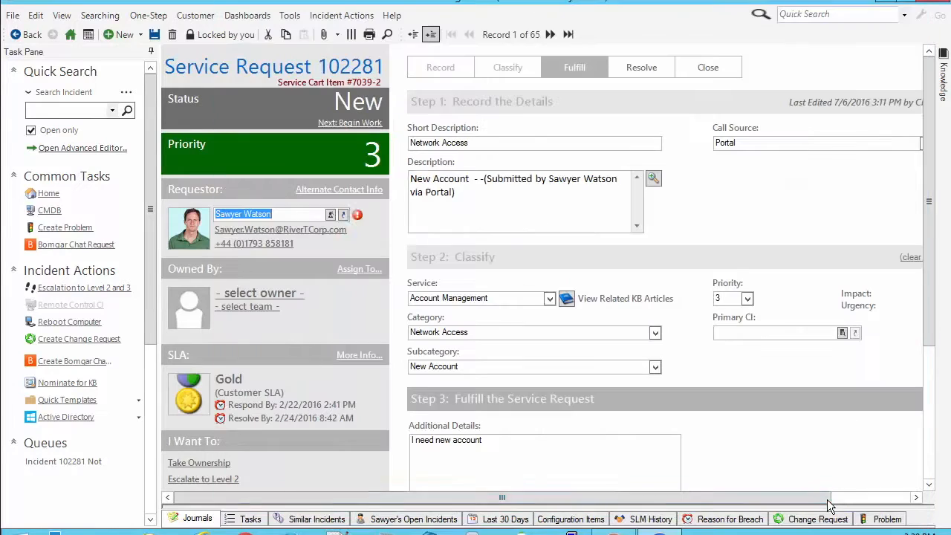
Step: Reload the client's definitions to pick up the published Blueprint
click(391, 15)
click(448, 54)
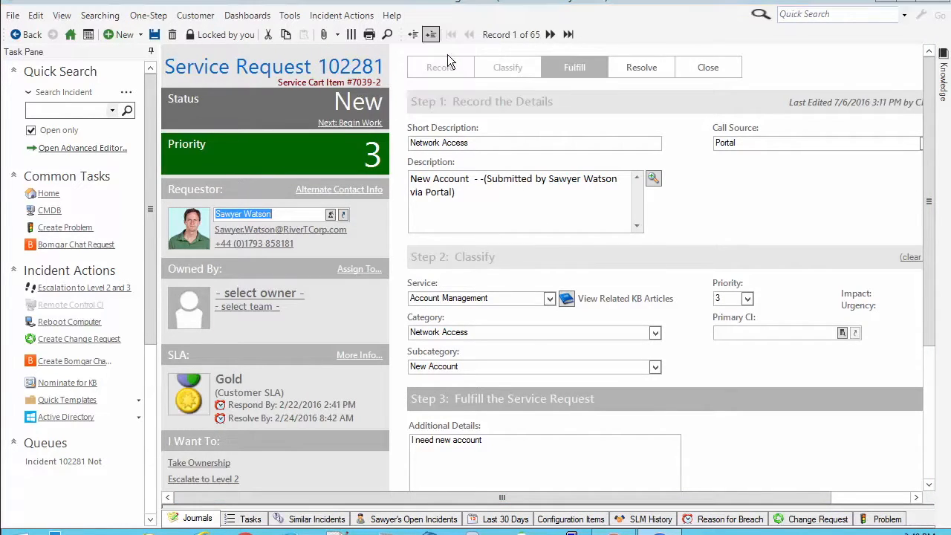
click(510, 258)
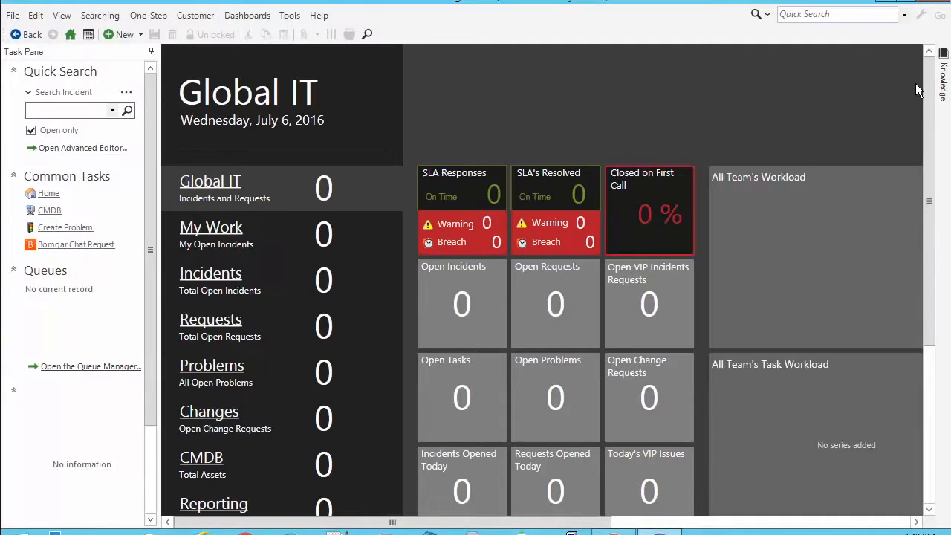
Step: Search for open Incidents and open the Network Access service request from the results
drag(928, 84, 925, 103)
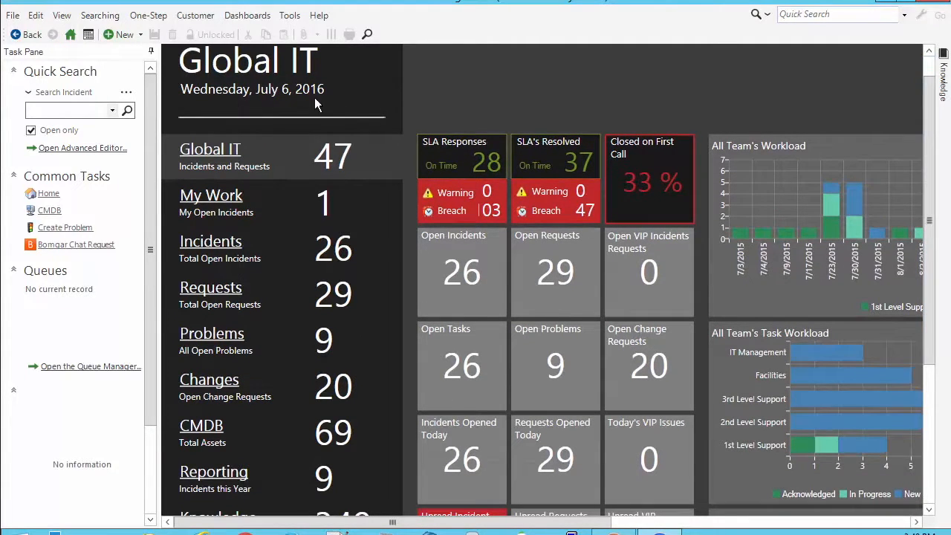
click(127, 110)
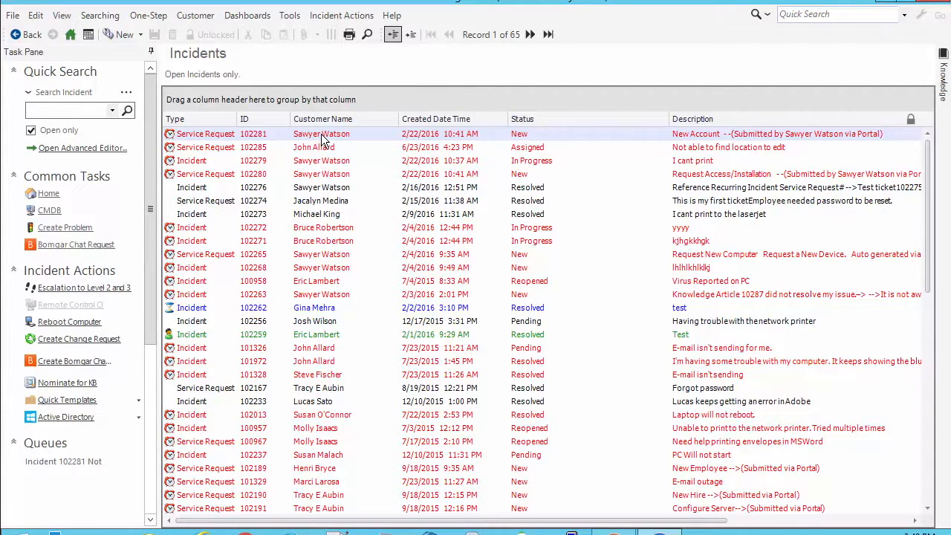
double_click(322, 136)
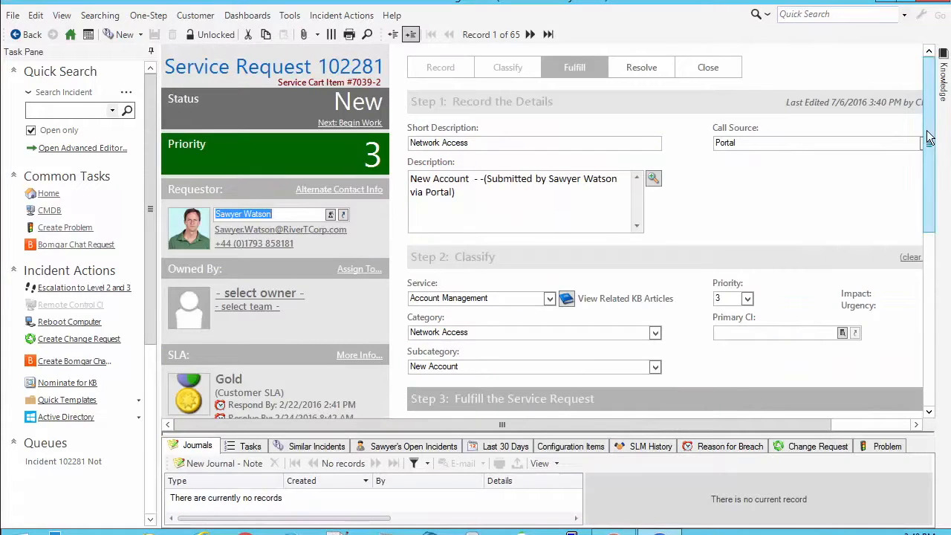
Step: Run Manual Approval on the service request and enlarge the related records area to show the new Approval
drag(928, 138, 928, 276)
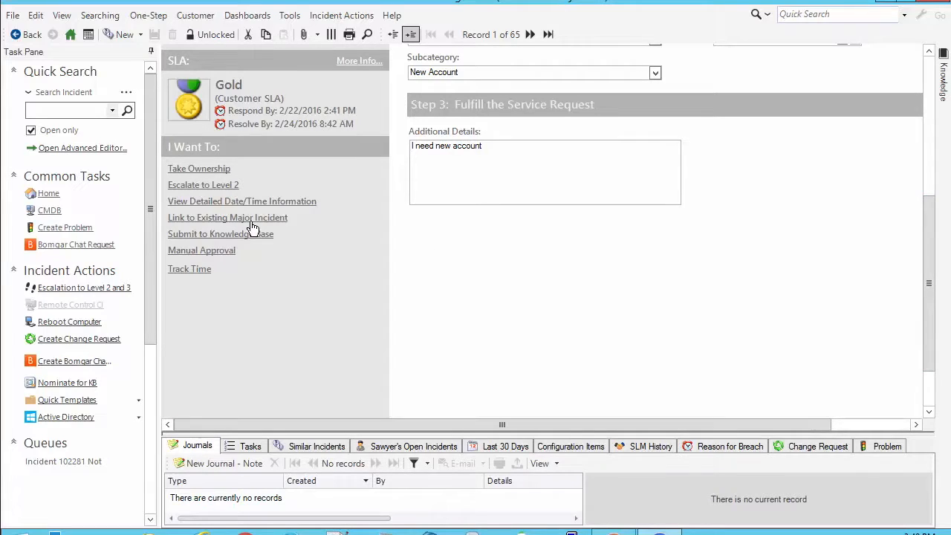
click(208, 253)
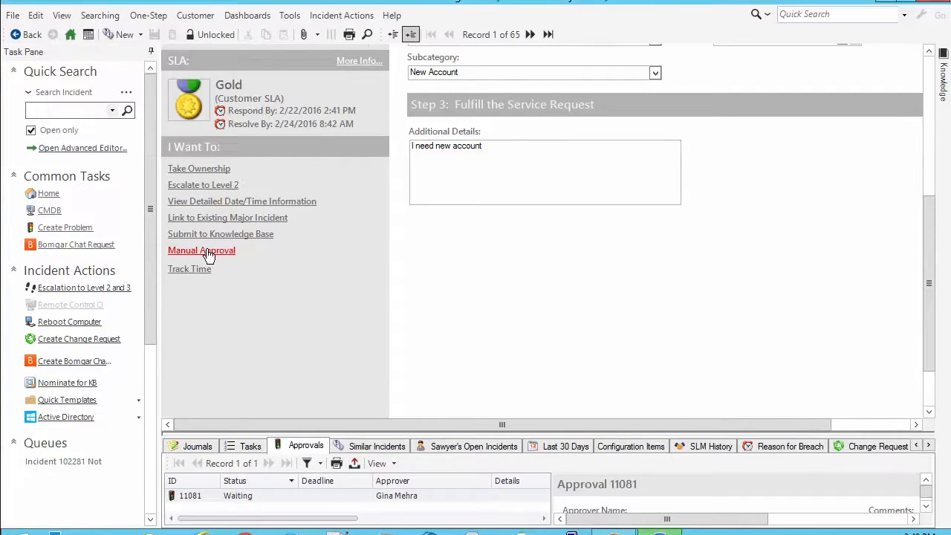
drag(420, 431, 421, 282)
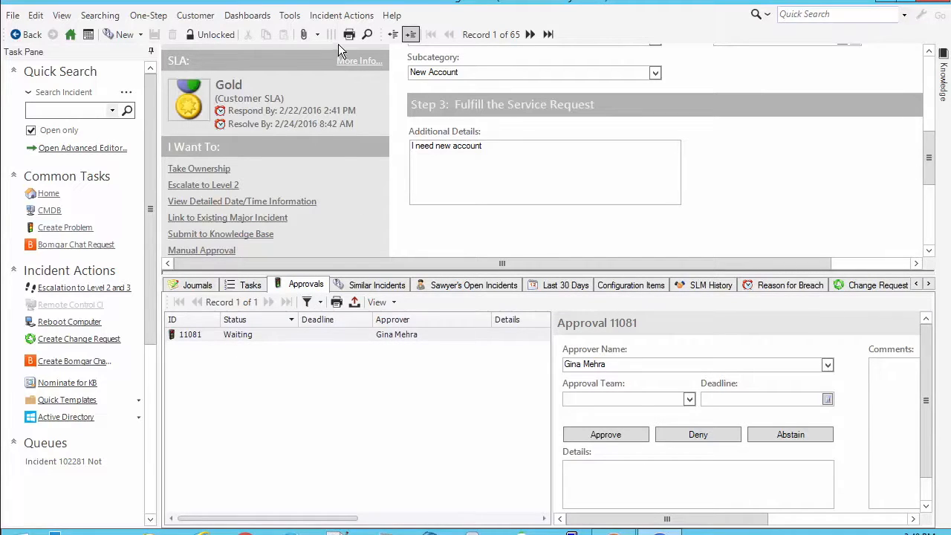
Step: Start the System Analyzer and open the field and relationship view of the current Incident
click(391, 14)
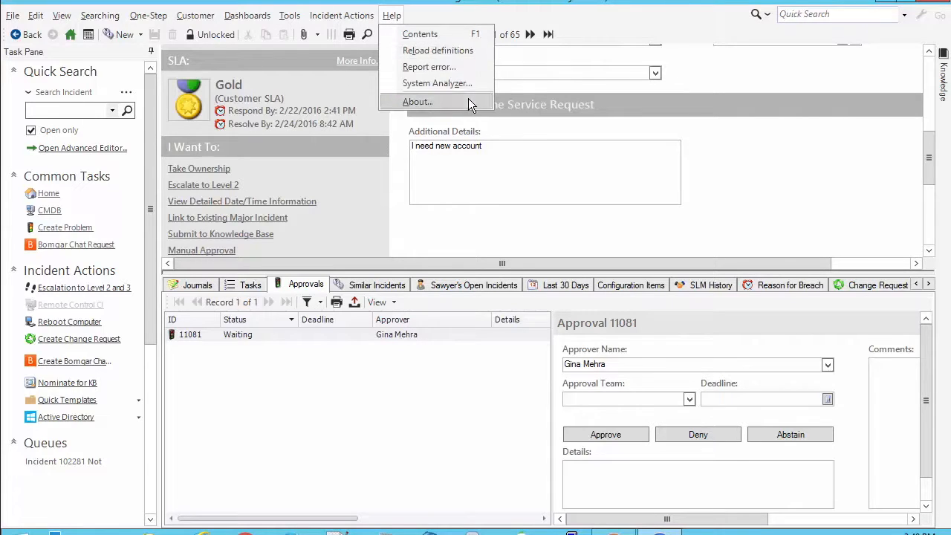
click(447, 81)
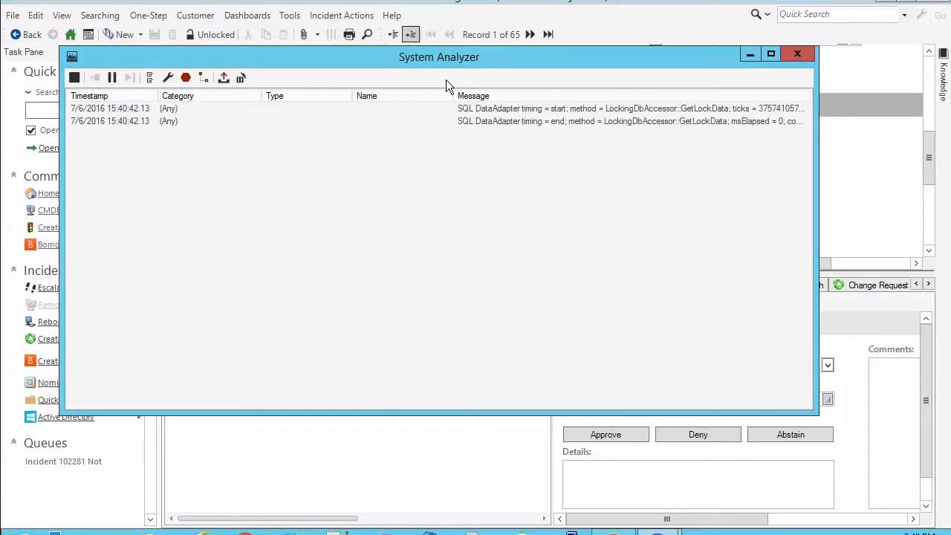
click(203, 76)
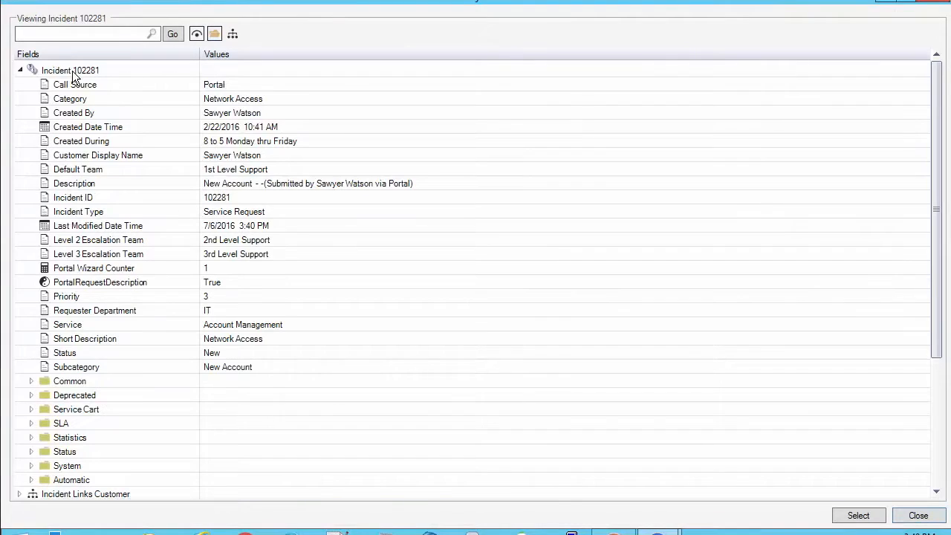
Step: Expand Incident Owns Approvals in place of the Incident's own fields and check the Requestors Manager Email, ID and Name values
click(20, 70)
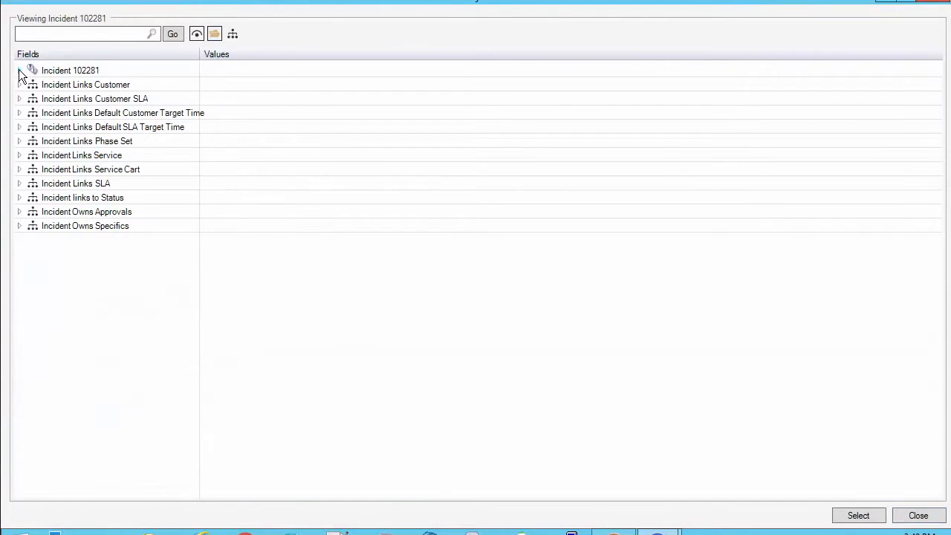
click(18, 212)
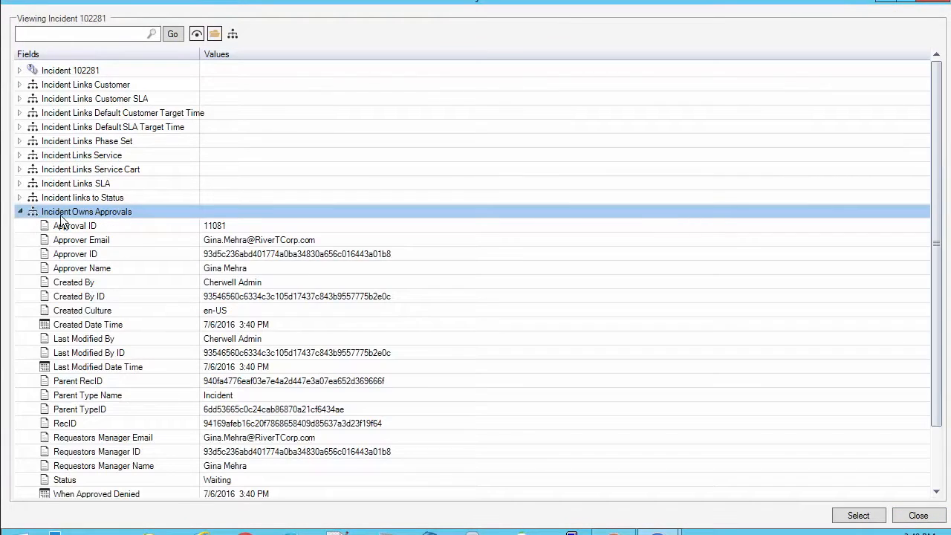
scroll(271, 243, down, 2)
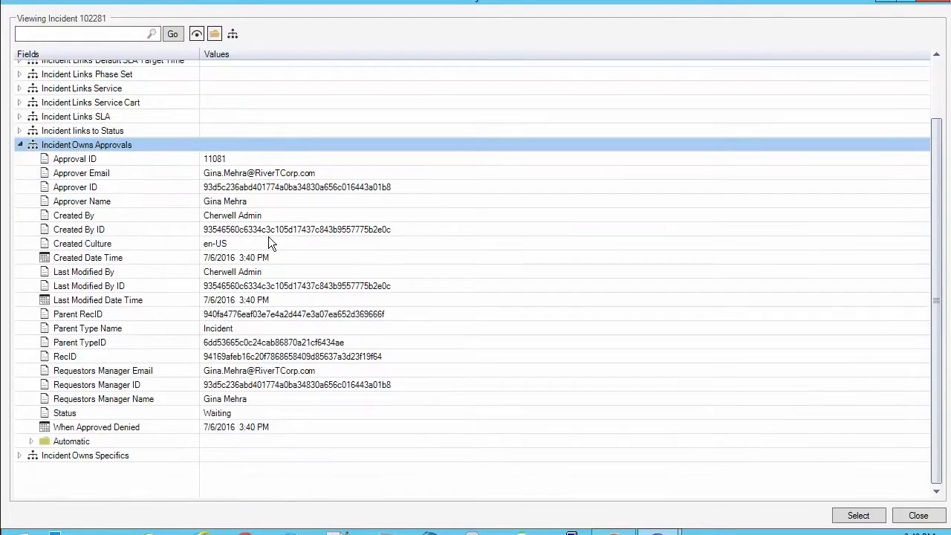
click(157, 369)
click(153, 387)
click(152, 400)
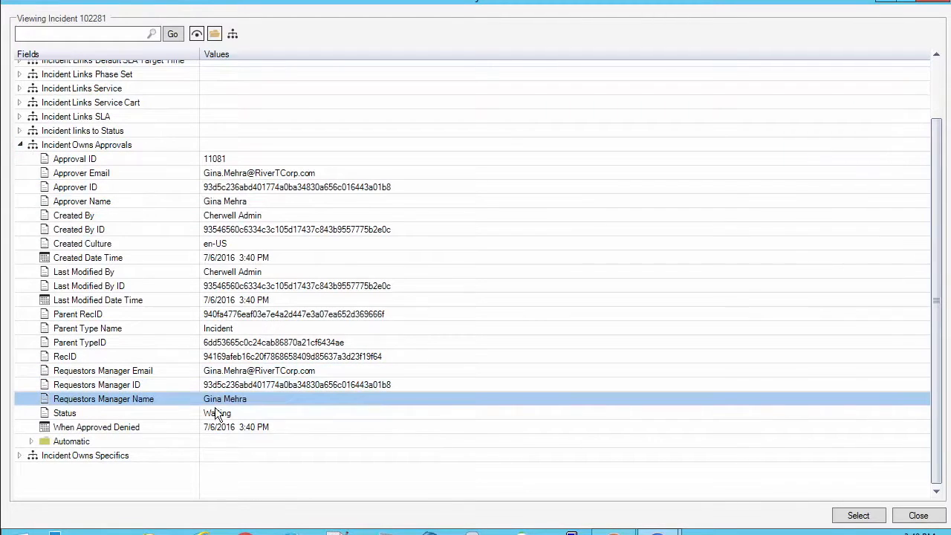